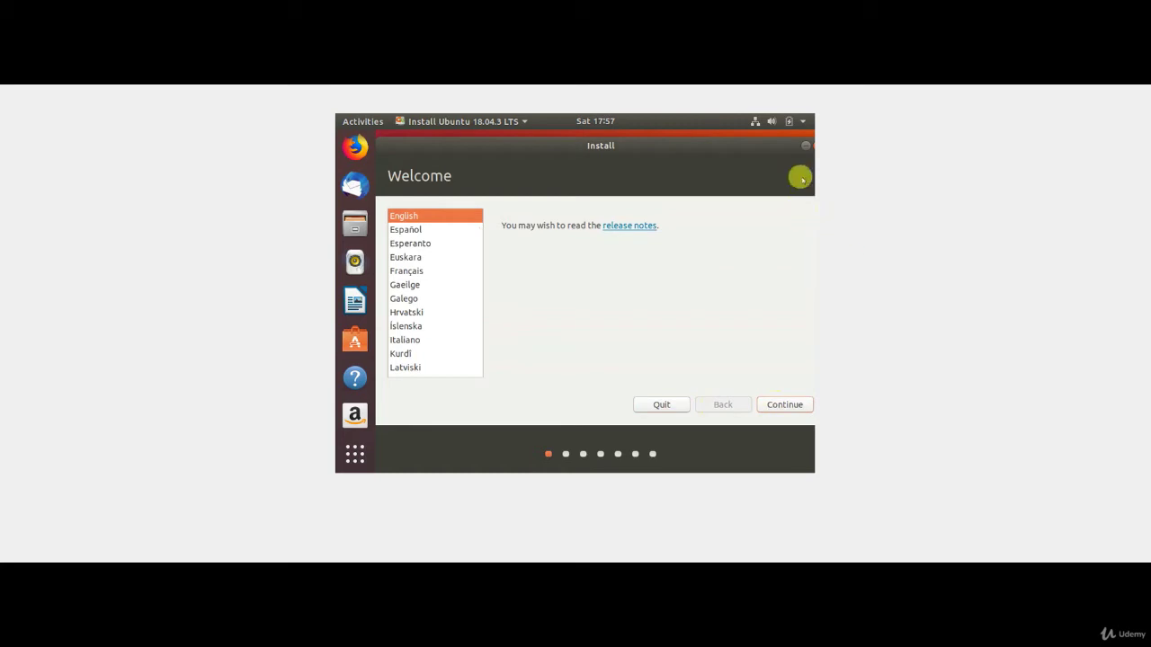
Step: Drag the maximized Ubuntu installer window by its title bar to restore it to a smaller size
{"action": "left_click_drag", "start_coordinate": [761, 134], "coordinate": [695, 141]}
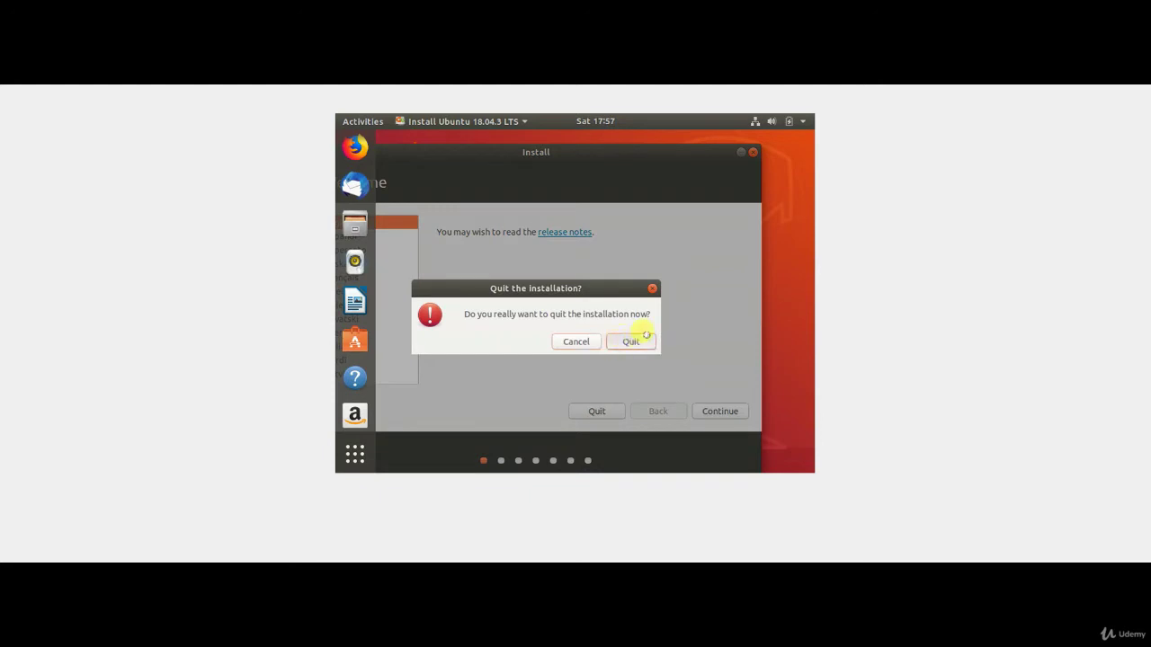
Step: Dismiss the quit prompt and power off the UbuntuBatch virtual machine
{"action": "key", "text": "Escape"}
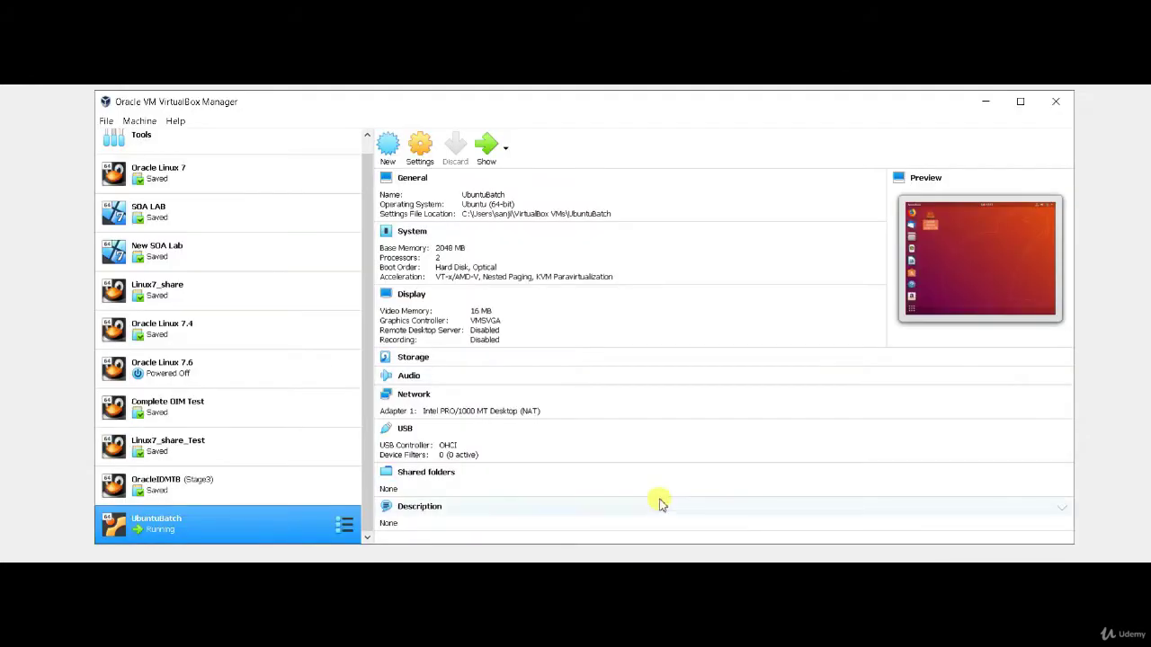
{"action": "left_click", "coordinate": [486, 147]}
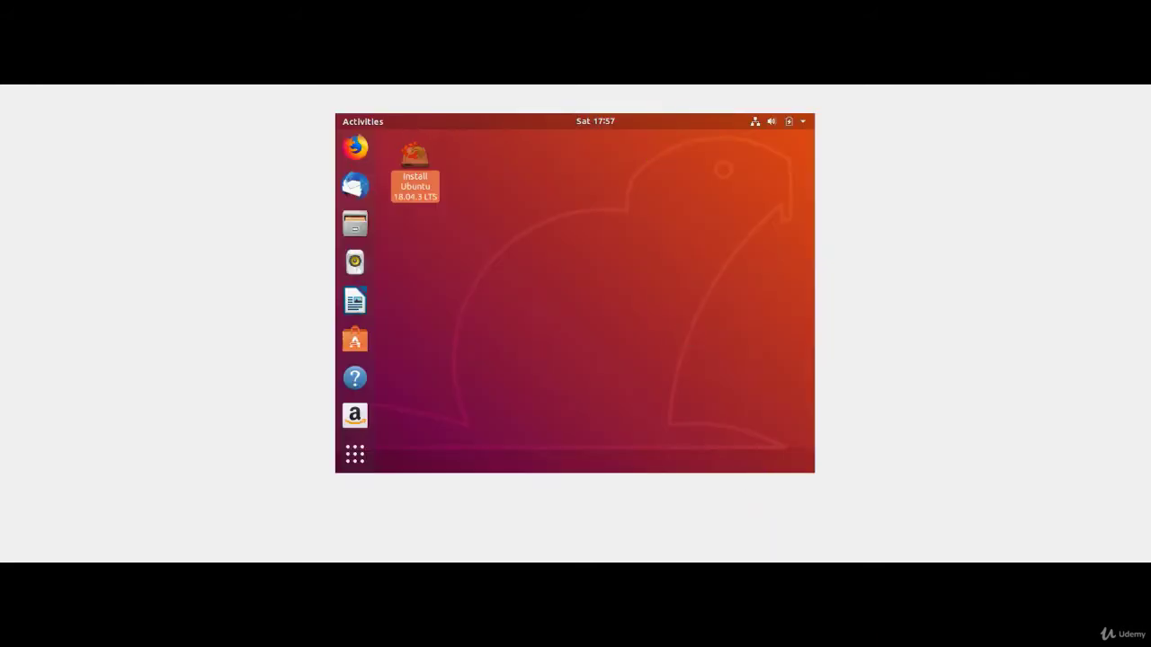
{"action": "left_click", "coordinate": [1134, 9]}
{"action": "left_click", "coordinate": [545, 306]}
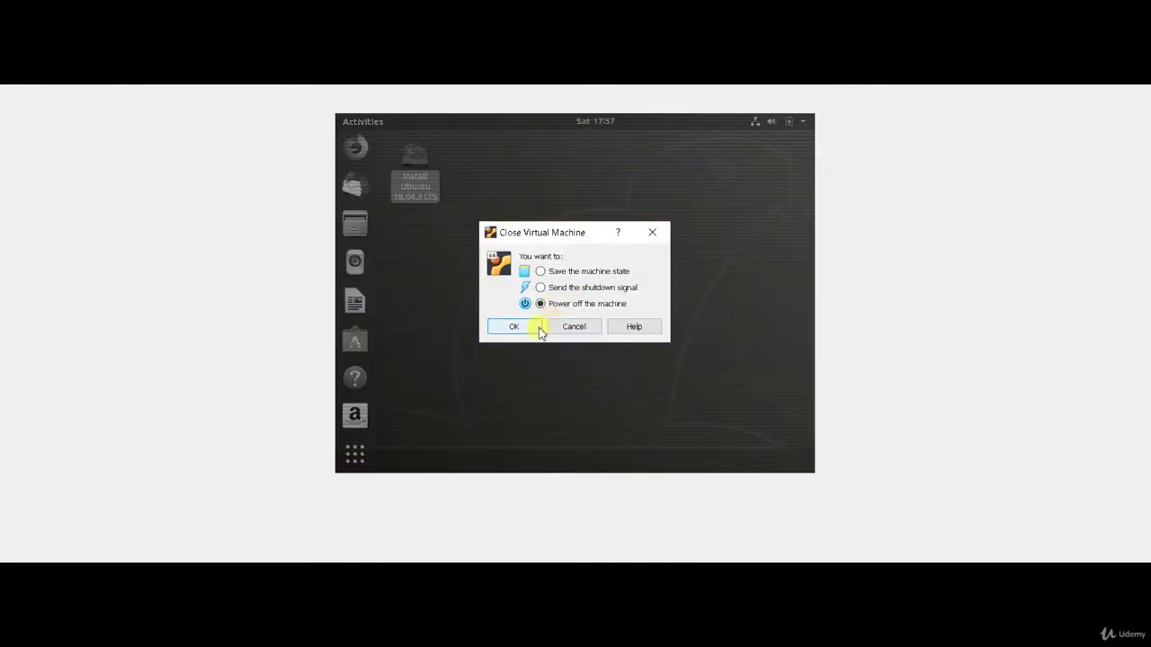
{"action": "left_click", "coordinate": [513, 326]}
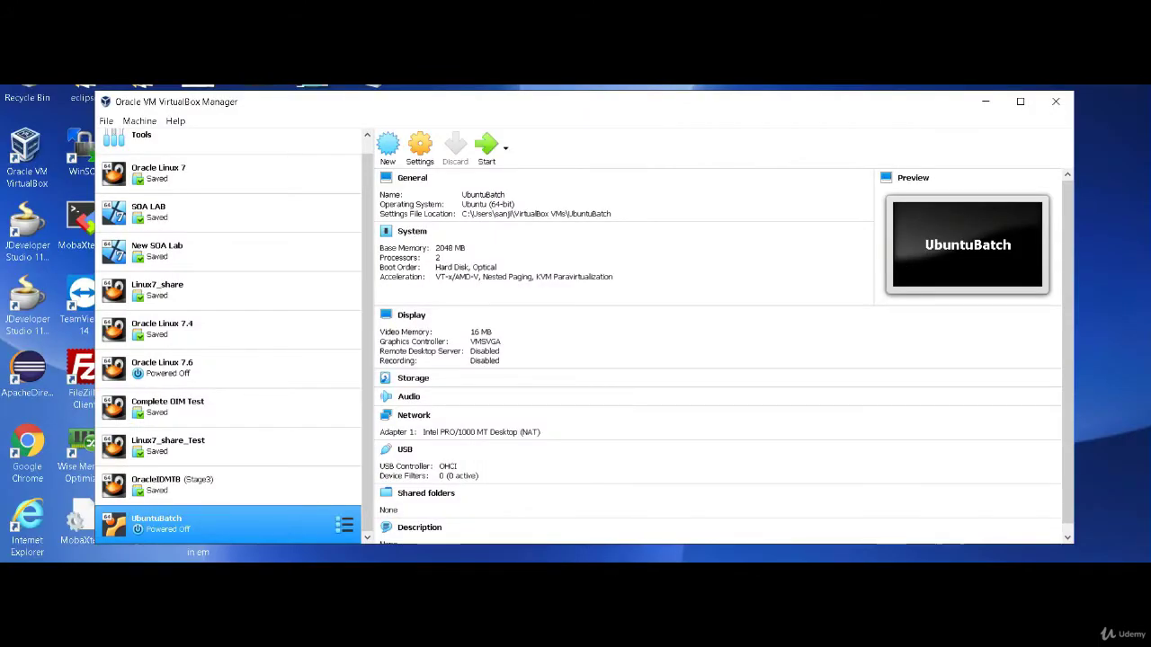
{"action": "left_click", "coordinate": [577, 633]}
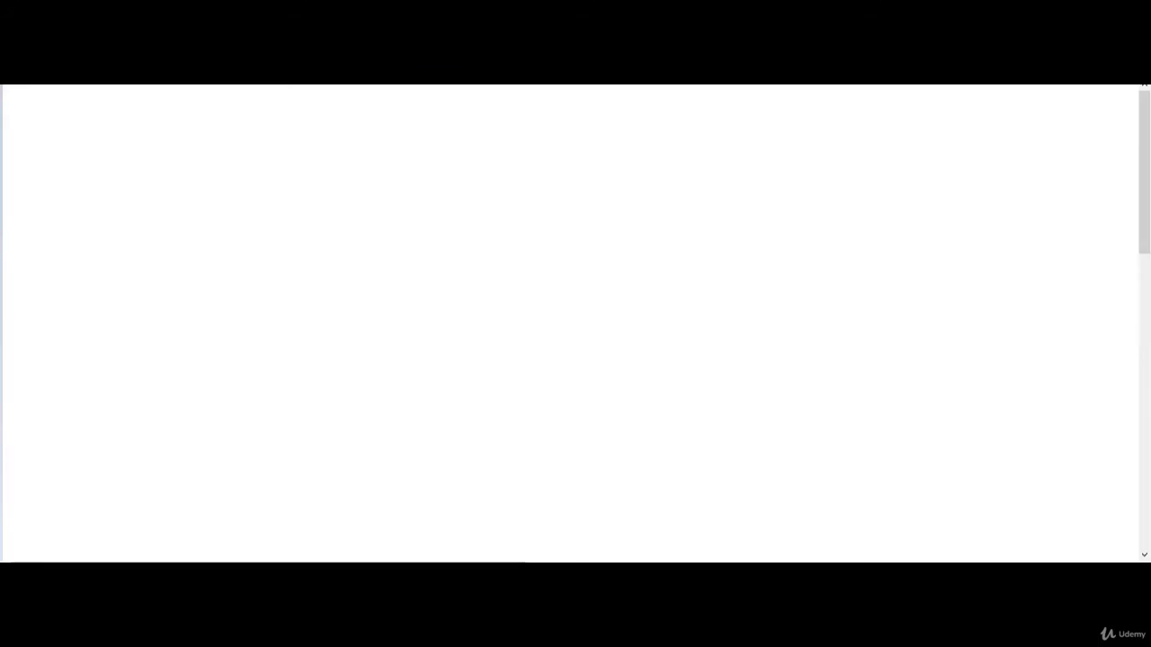
{"action": "left_click", "coordinate": [665, 629]}
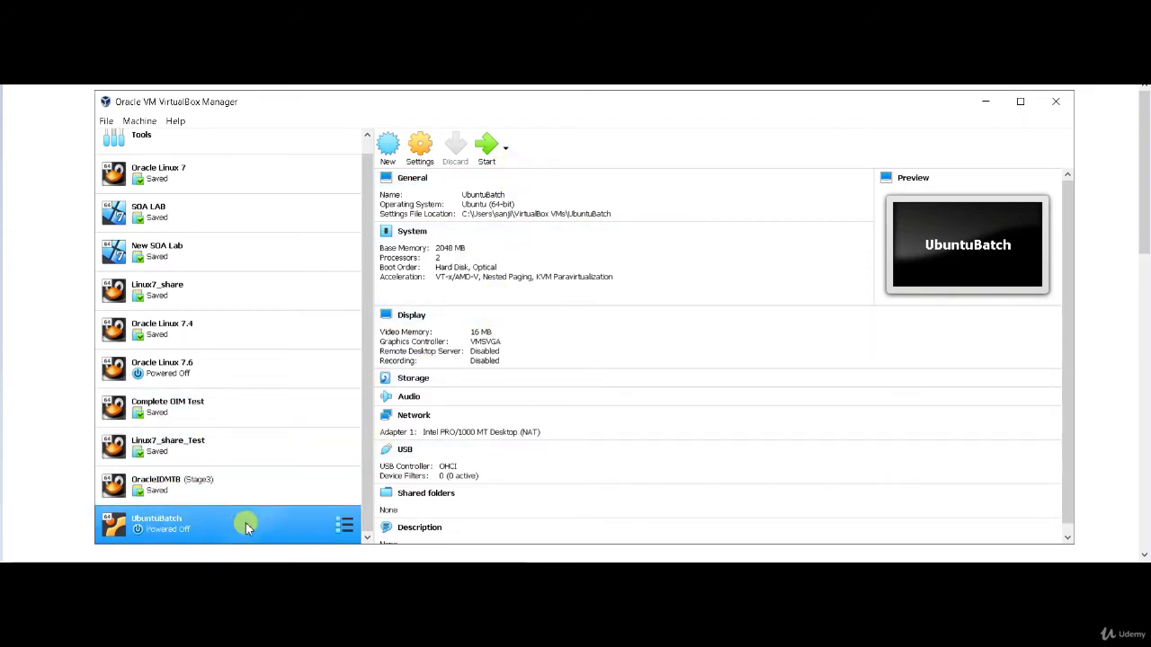
{"action": "left_click", "coordinate": [413, 153]}
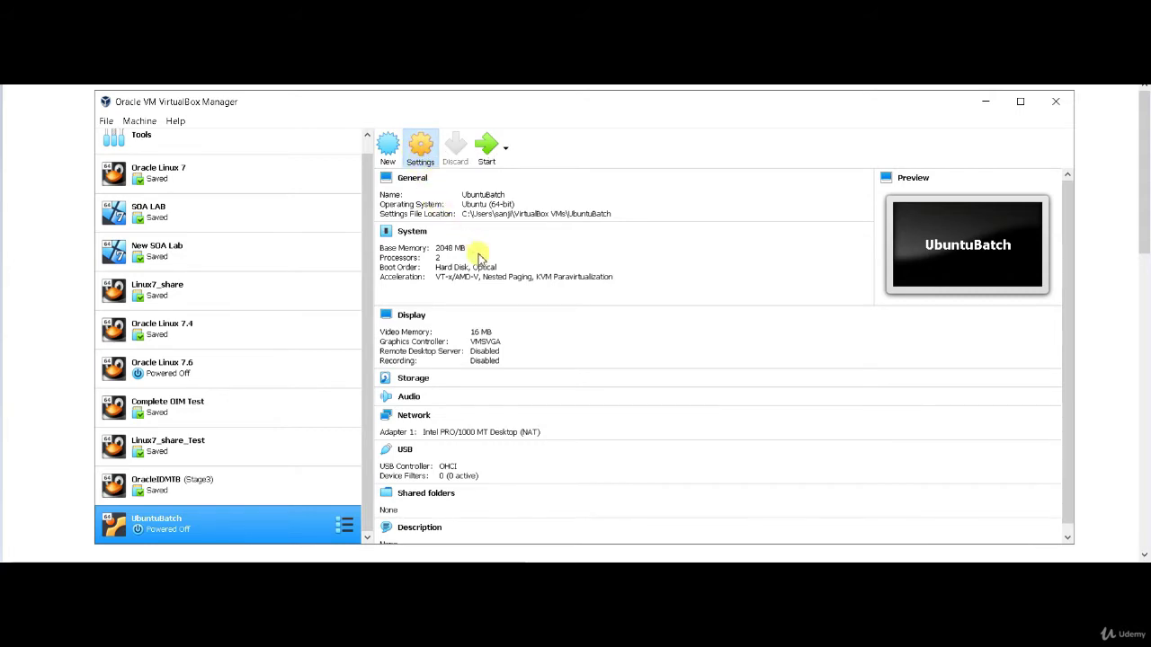
{"action": "left_click", "coordinate": [421, 258]}
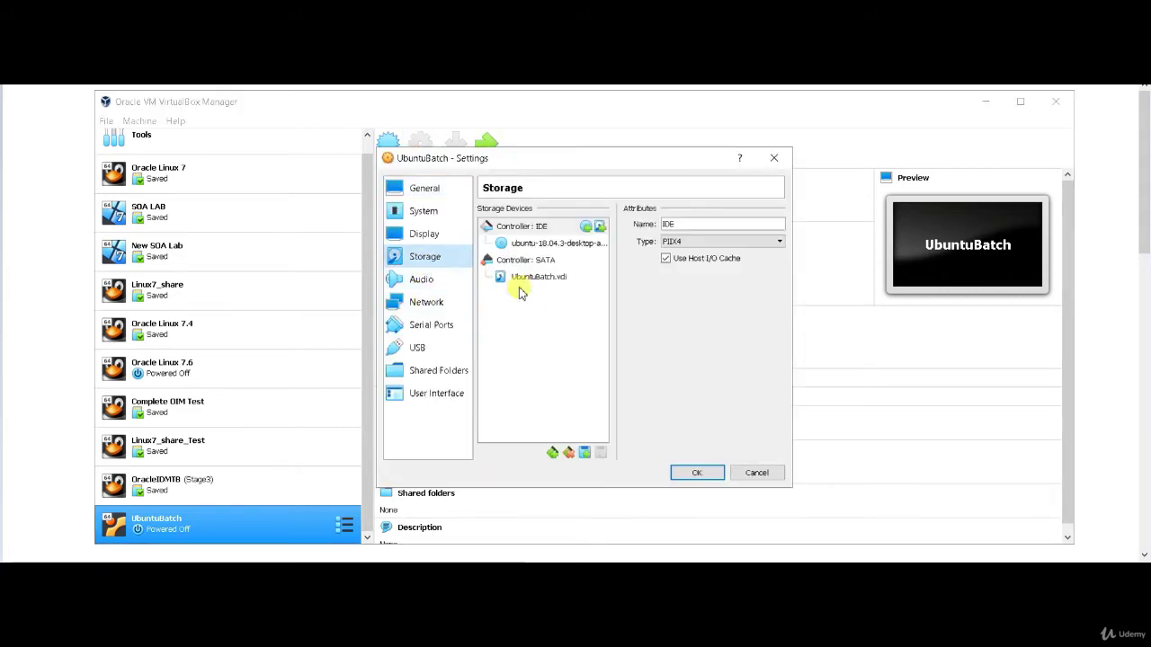
{"action": "left_click", "coordinate": [545, 243]}
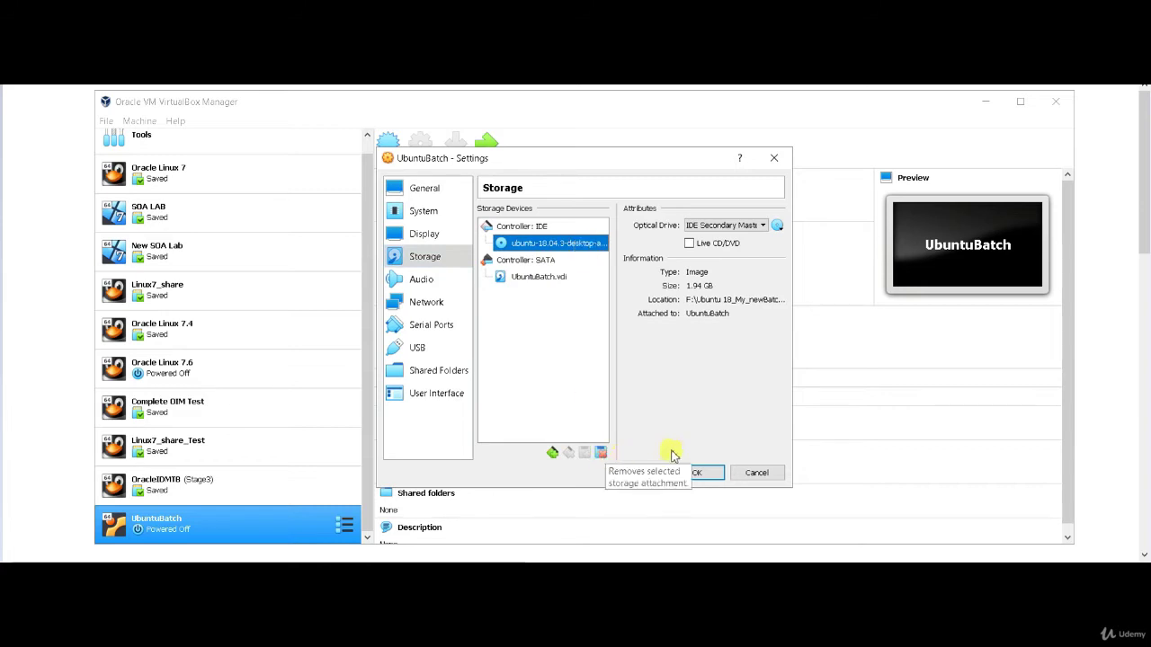
{"action": "left_click", "coordinate": [778, 160]}
Step: Remove UbuntuBatch from VirtualBox, choosing 'Delete all files'
{"action": "right_click", "coordinate": [250, 523]}
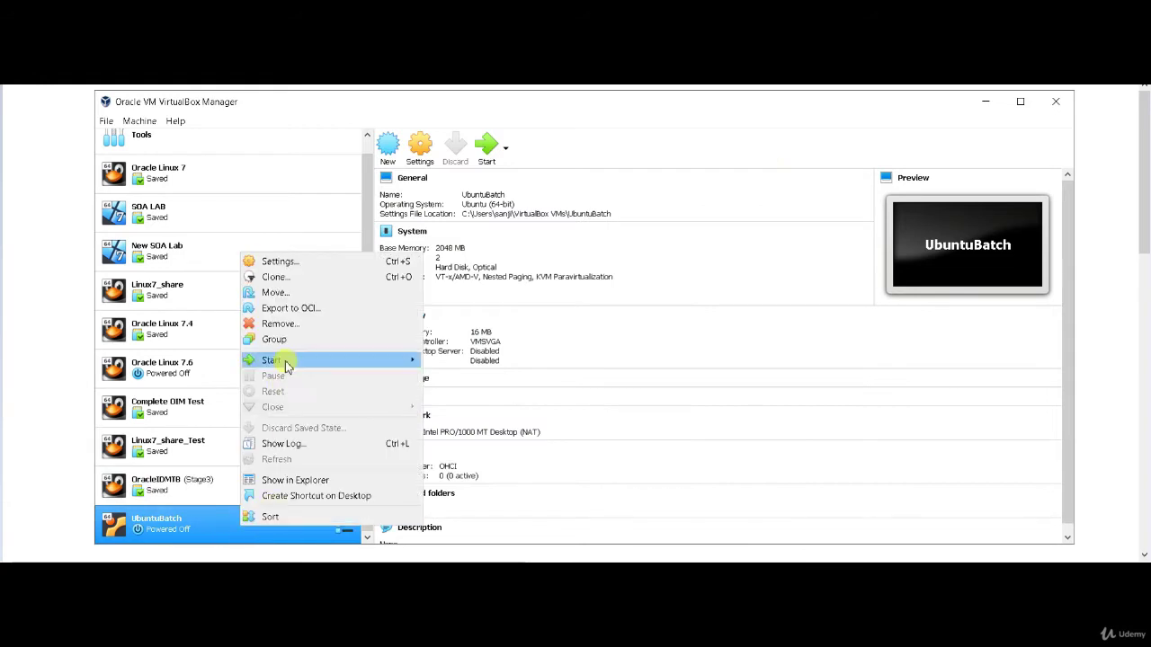
{"action": "left_click", "coordinate": [290, 324]}
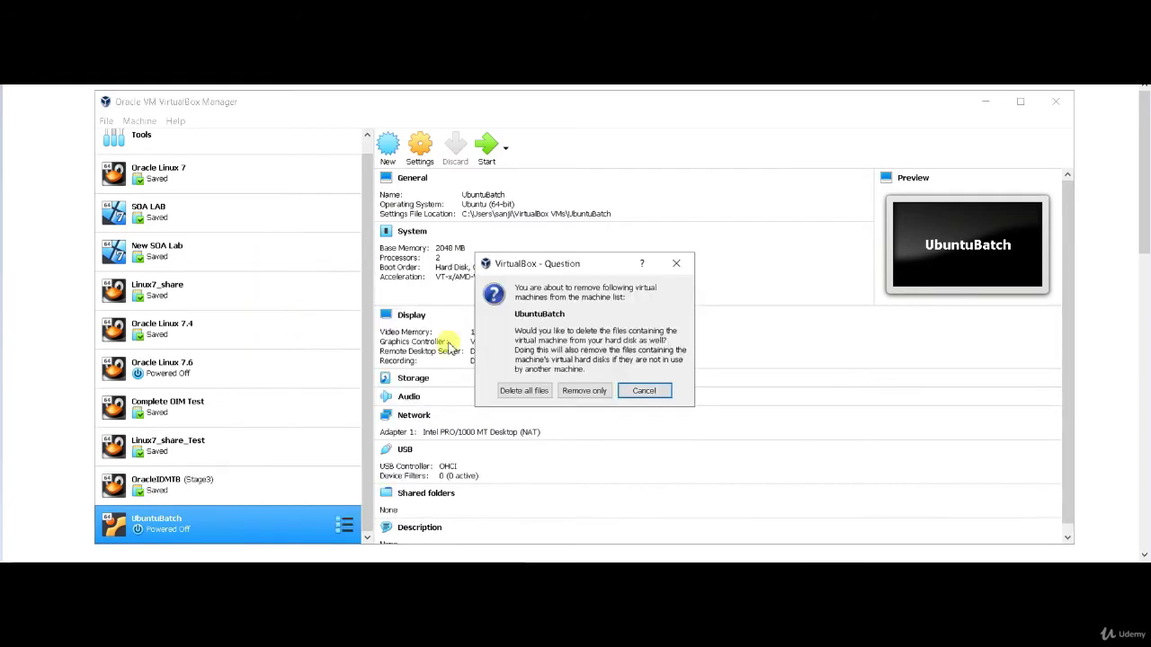
{"action": "left_click", "coordinate": [525, 392]}
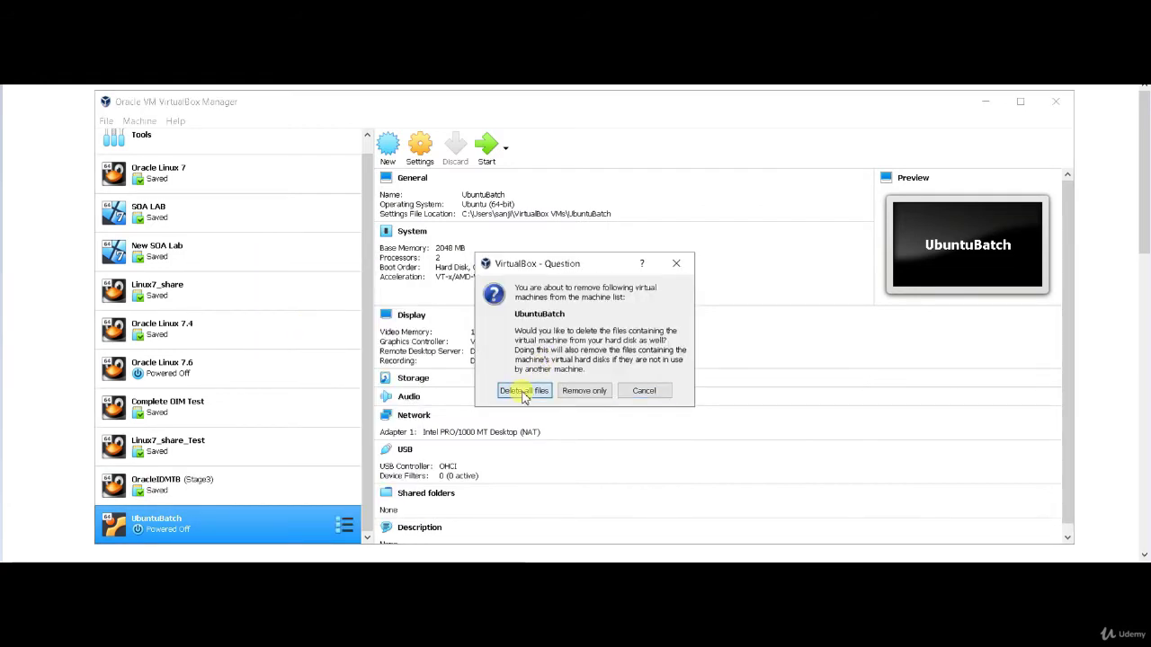
{"action": "left_click", "coordinate": [524, 393]}
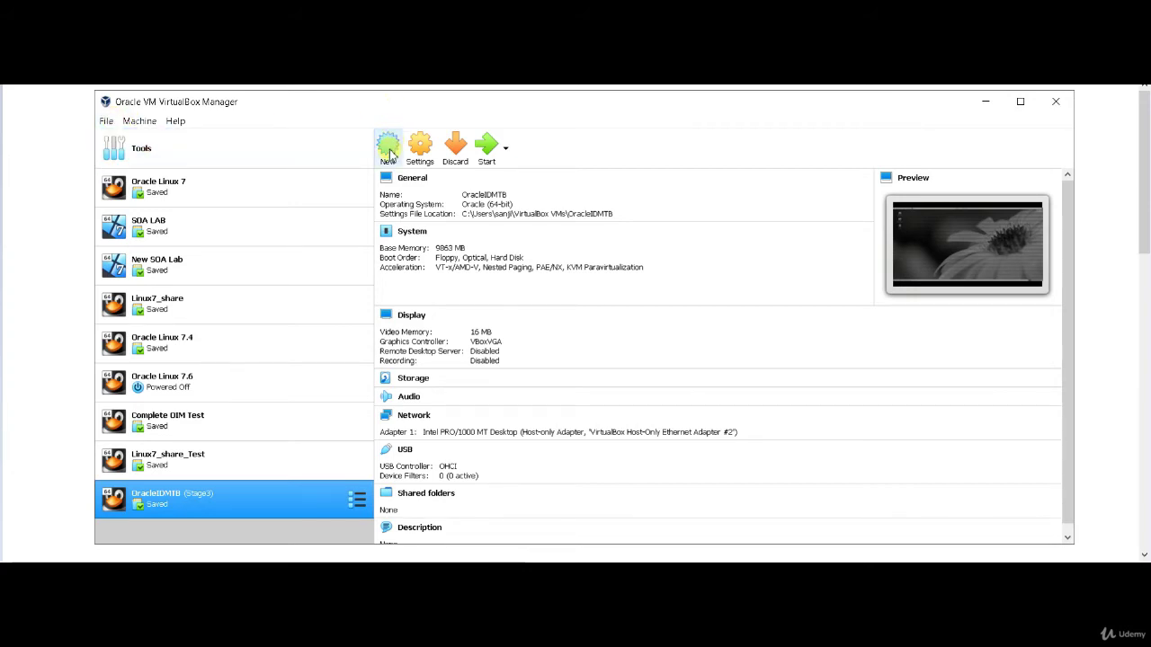
Step: Create the UbuntuBatch_new VM with default 2048 MB memory and a new 20 GB VDI disk
{"action": "left_click", "coordinate": [388, 153]}
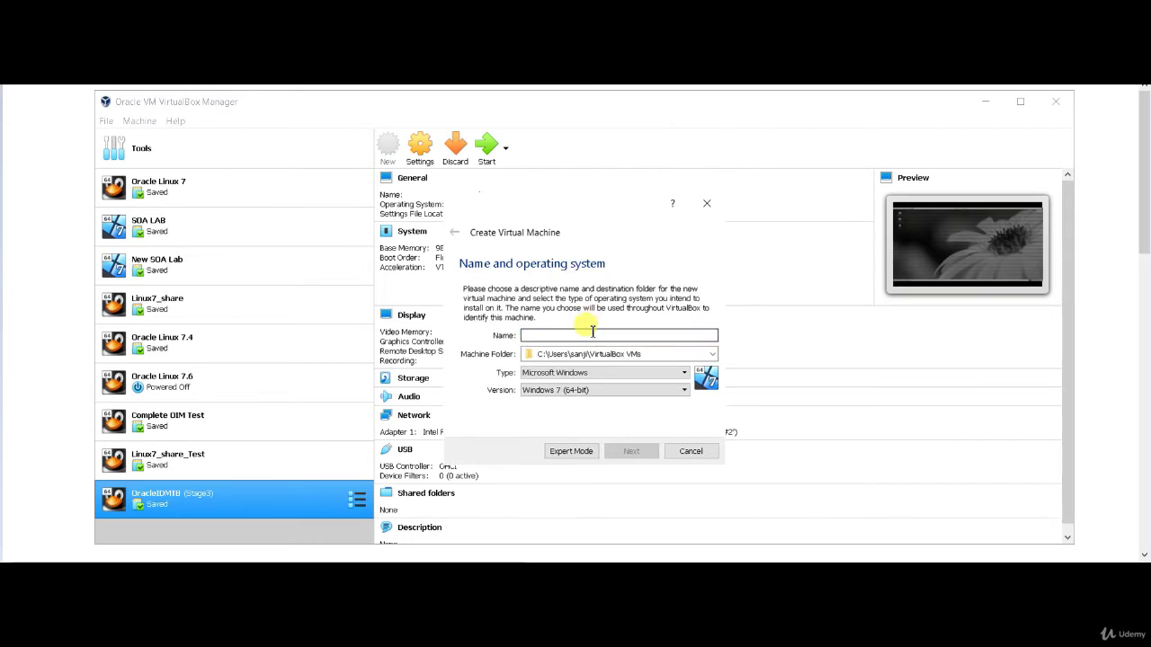
{"action": "left_click", "coordinate": [593, 333]}
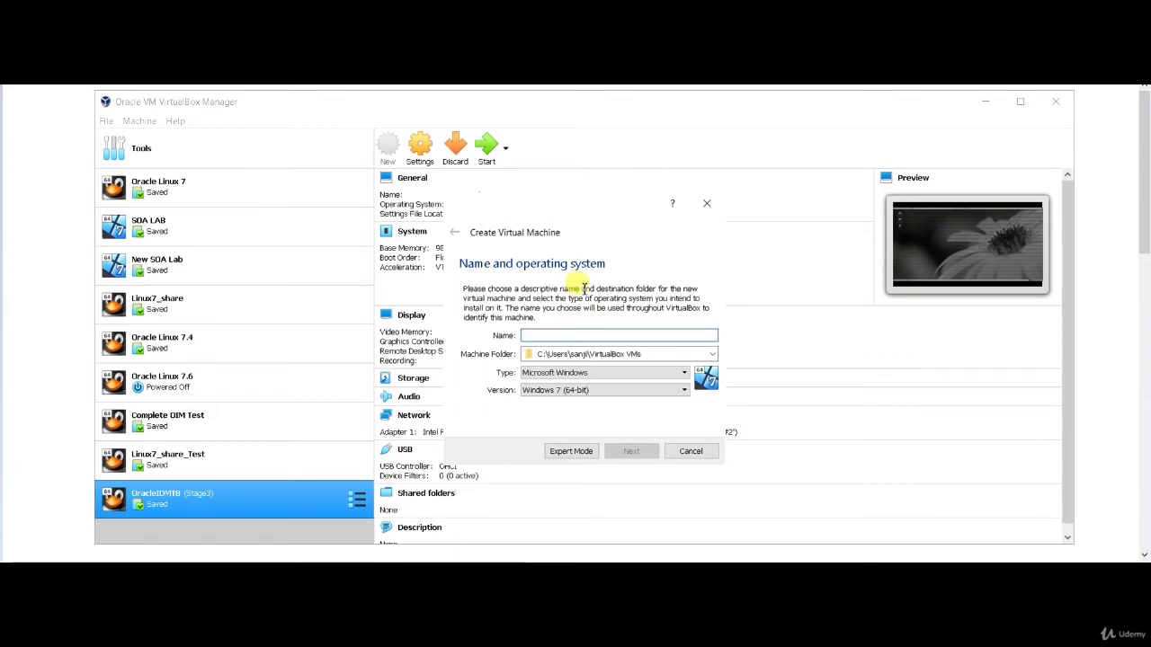
{"action": "type", "text": "UbuntuBatch_new"}
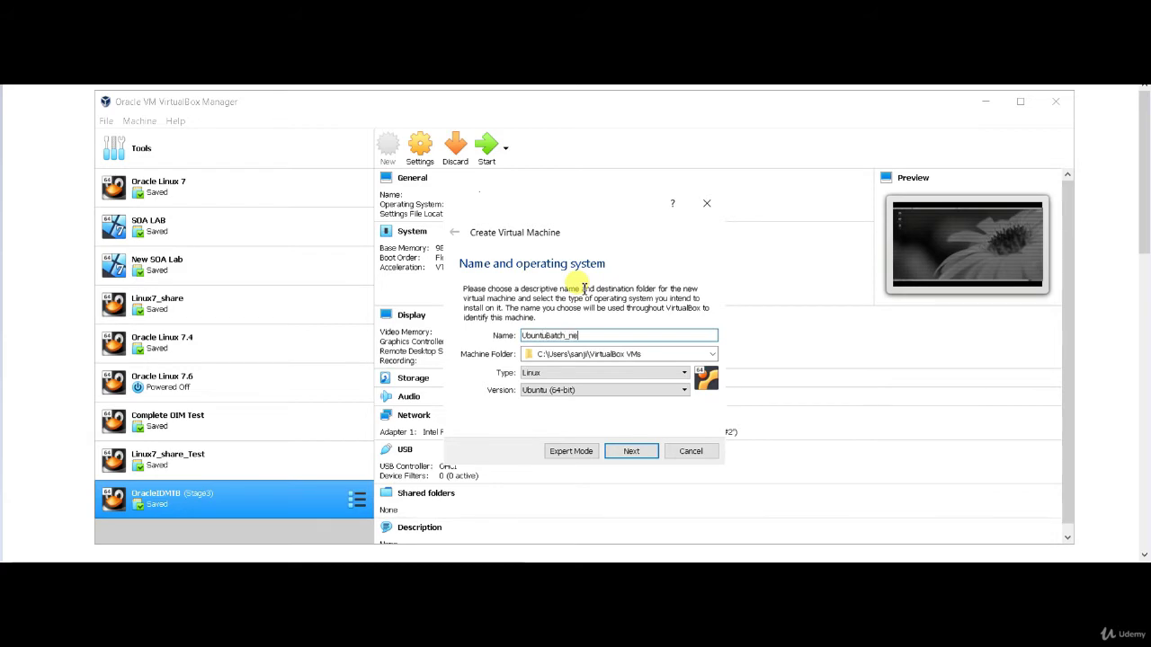
{"action": "left_click", "coordinate": [625, 452]}
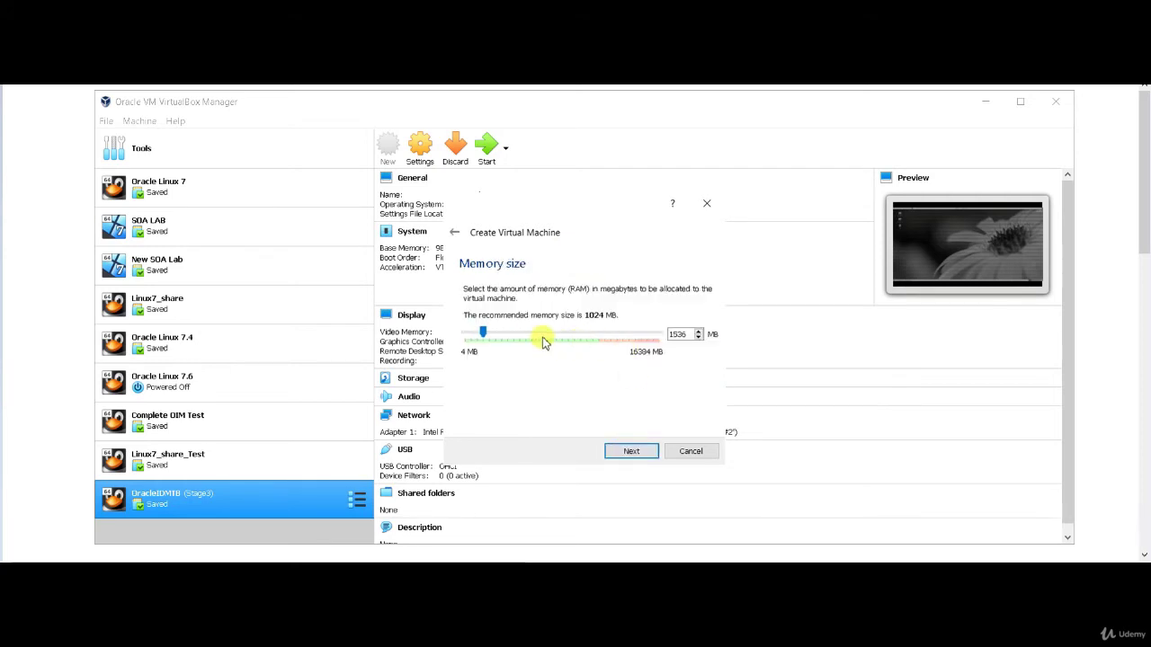
{"action": "left_click", "coordinate": [644, 456]}
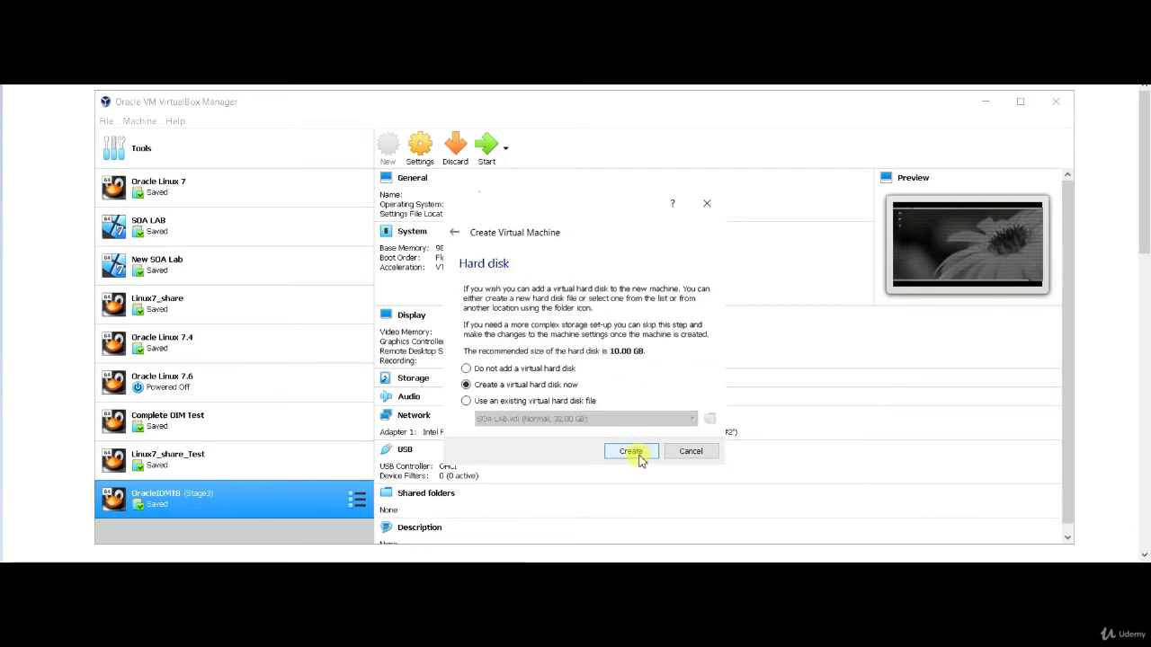
{"action": "left_click", "coordinate": [633, 453]}
{"action": "left_click", "coordinate": [645, 469]}
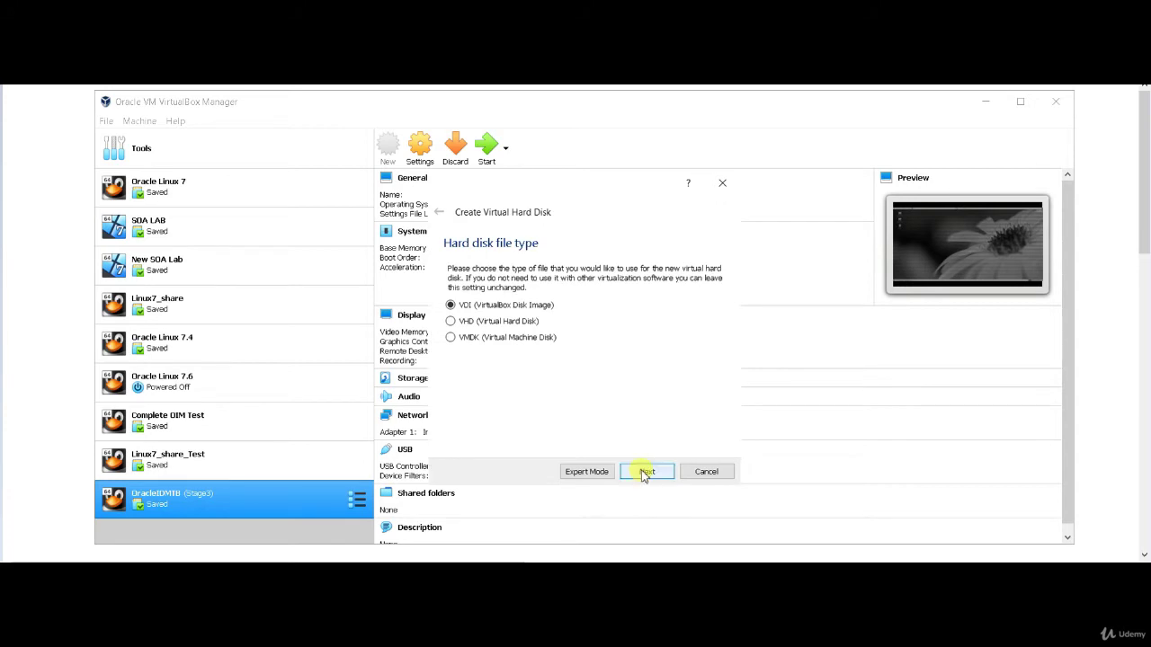
{"action": "left_click", "coordinate": [646, 475]}
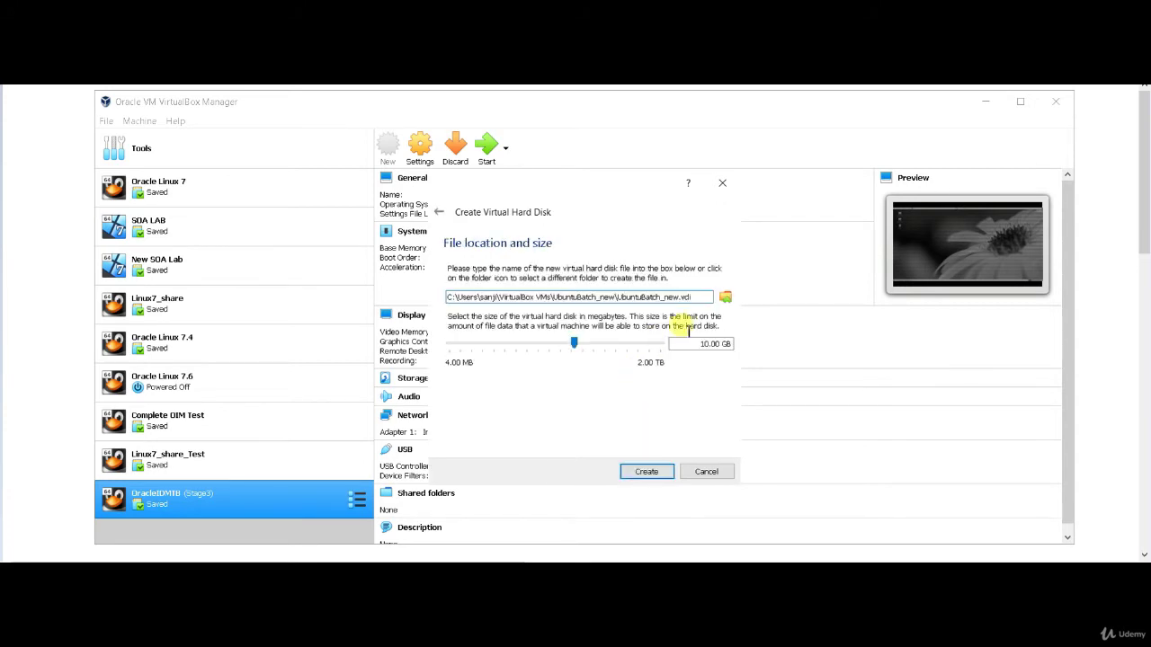
{"action": "left_click_drag", "start_coordinate": [709, 344], "coordinate": [684, 345]}
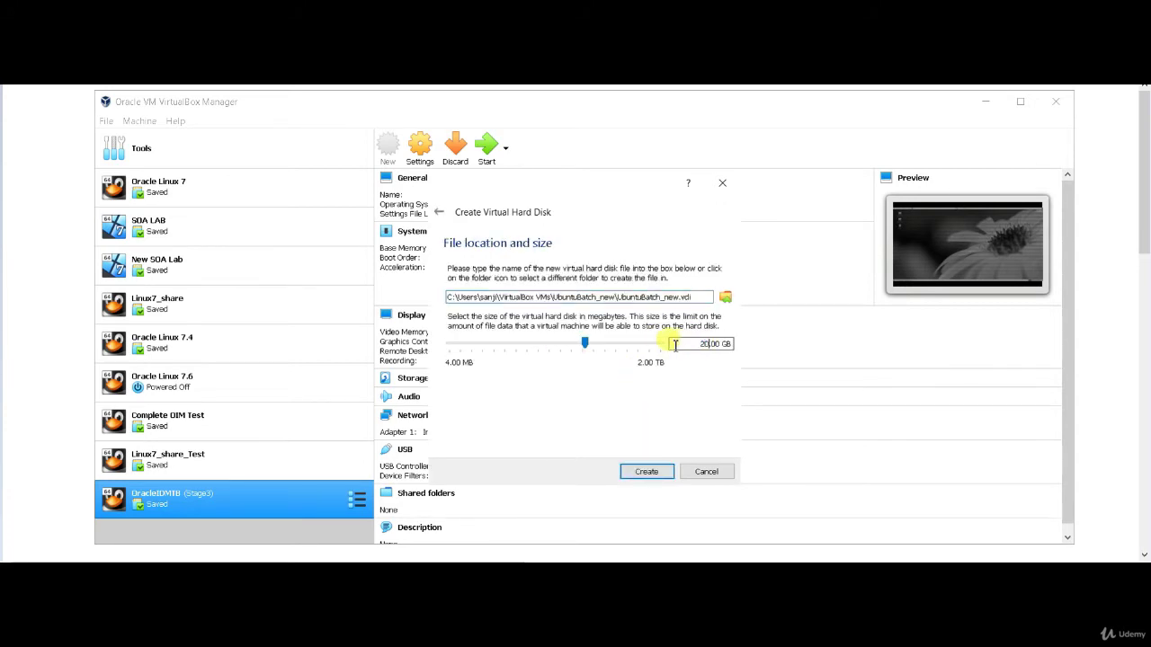
{"action": "type", "text": "20"}
{"action": "left_click", "coordinate": [644, 474]}
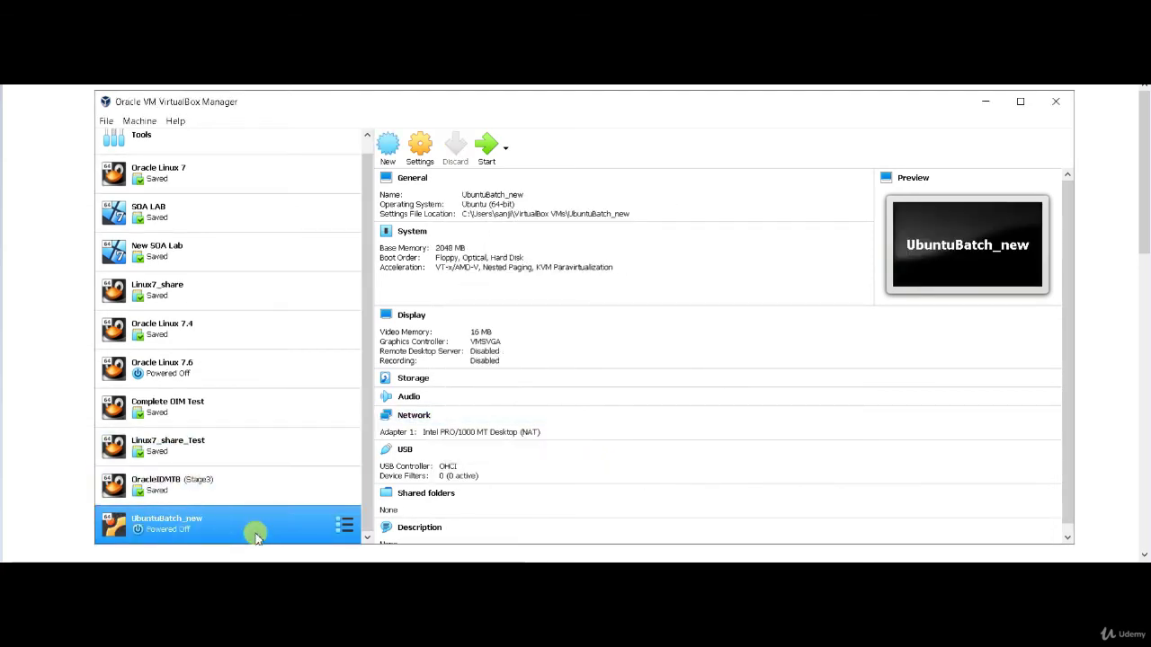
Step: In UbuntuBatch_new settings, set shared clipboard and drag-and-drop to Bidirectional
{"action": "left_click", "coordinate": [420, 149]}
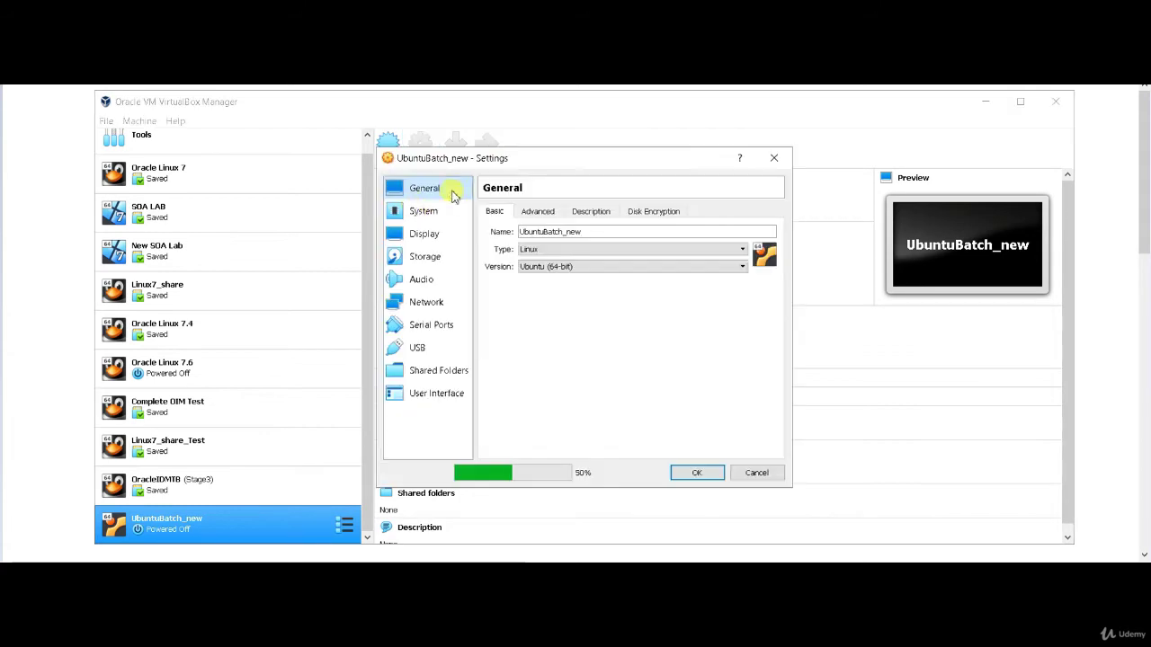
{"action": "left_click", "coordinate": [538, 212]}
{"action": "left_click", "coordinate": [580, 252]}
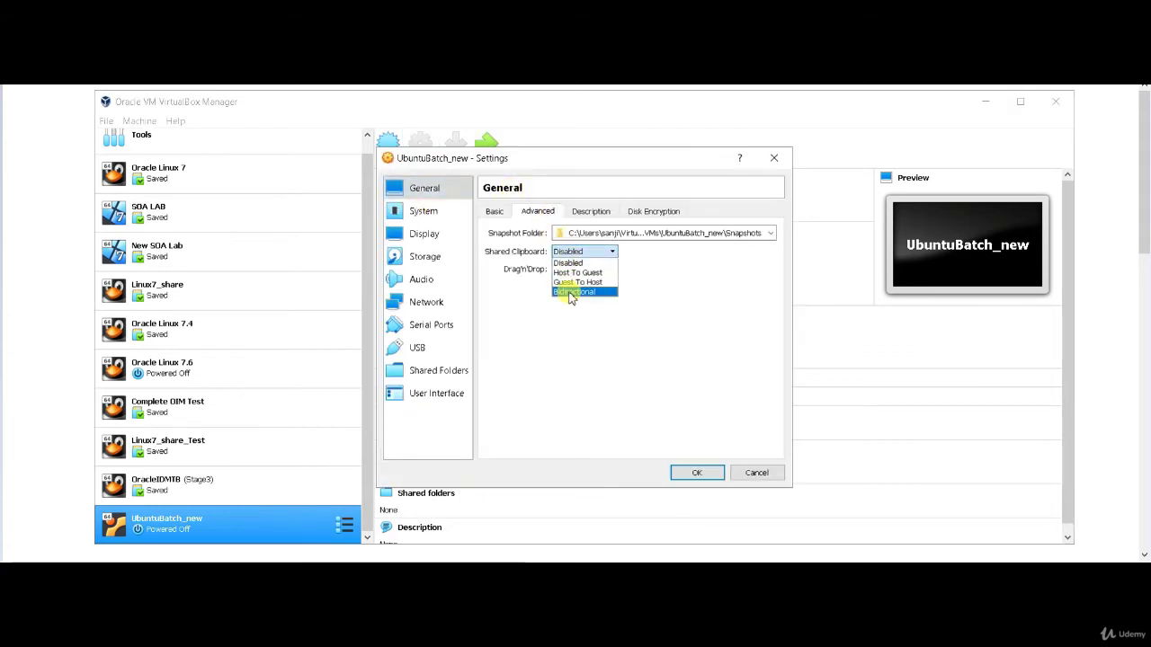
{"action": "left_click", "coordinate": [573, 292]}
{"action": "left_click", "coordinate": [579, 269]}
{"action": "left_click", "coordinate": [576, 309]}
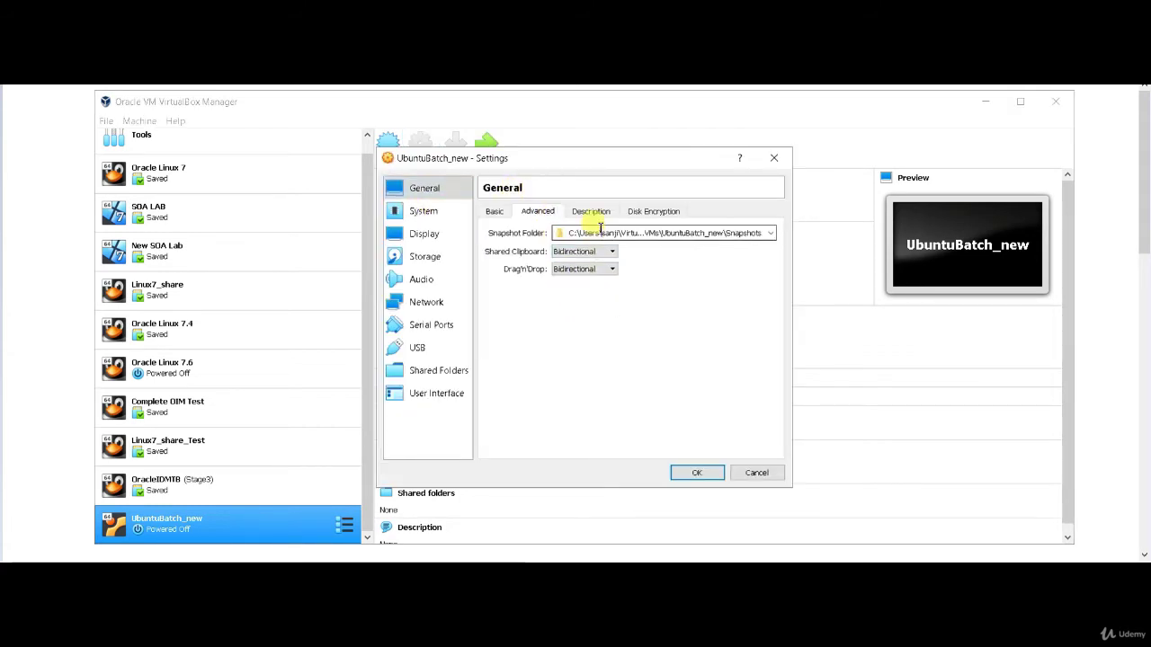
Step: Disable floppy boot, move Hard Disk to the top of boot order, and use 1 CPU
{"action": "left_click", "coordinate": [418, 212]}
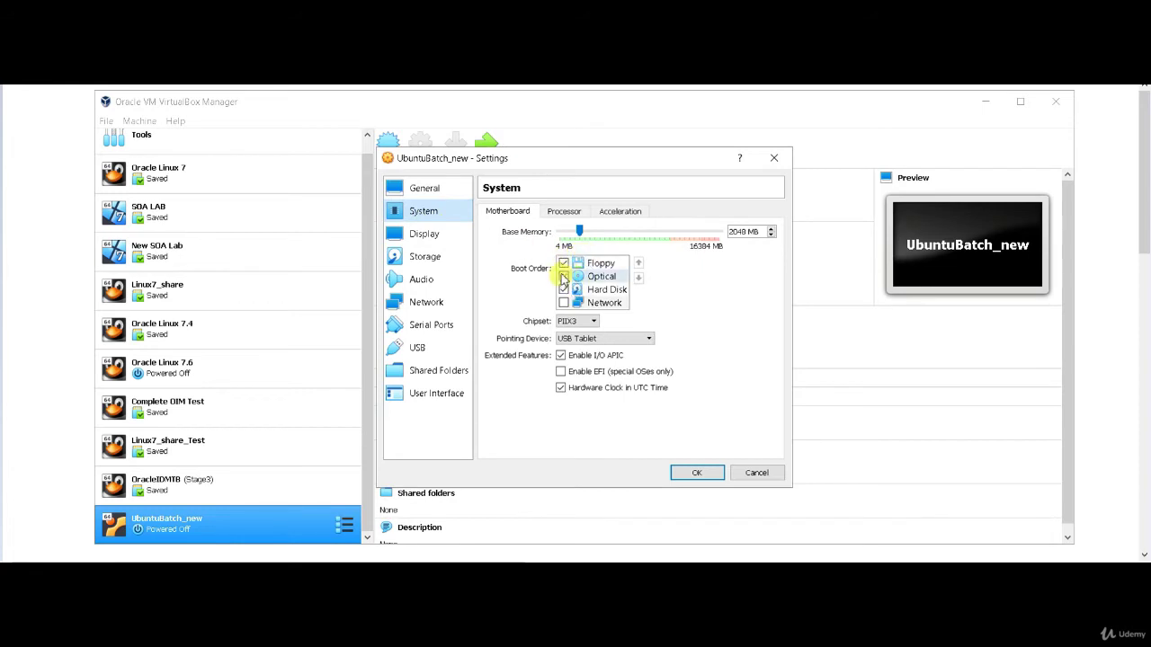
{"action": "left_click", "coordinate": [562, 262]}
{"action": "left_click", "coordinate": [608, 289]}
{"action": "left_click", "coordinate": [638, 264]}
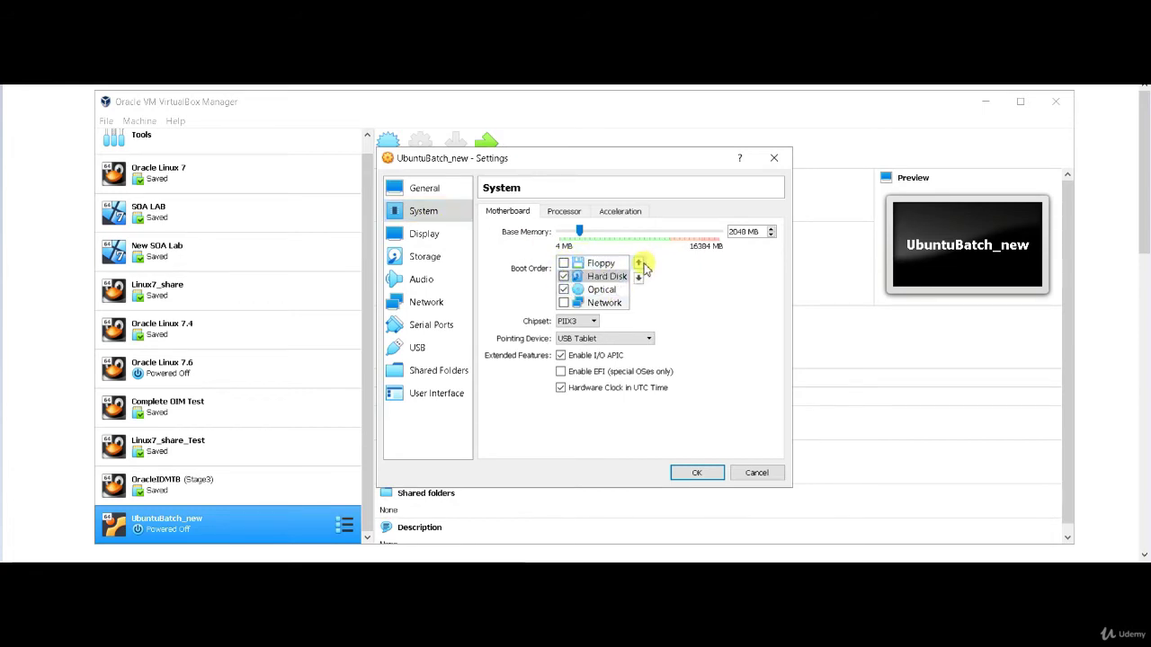
{"action": "left_click", "coordinate": [638, 263]}
{"action": "left_click", "coordinate": [566, 211]}
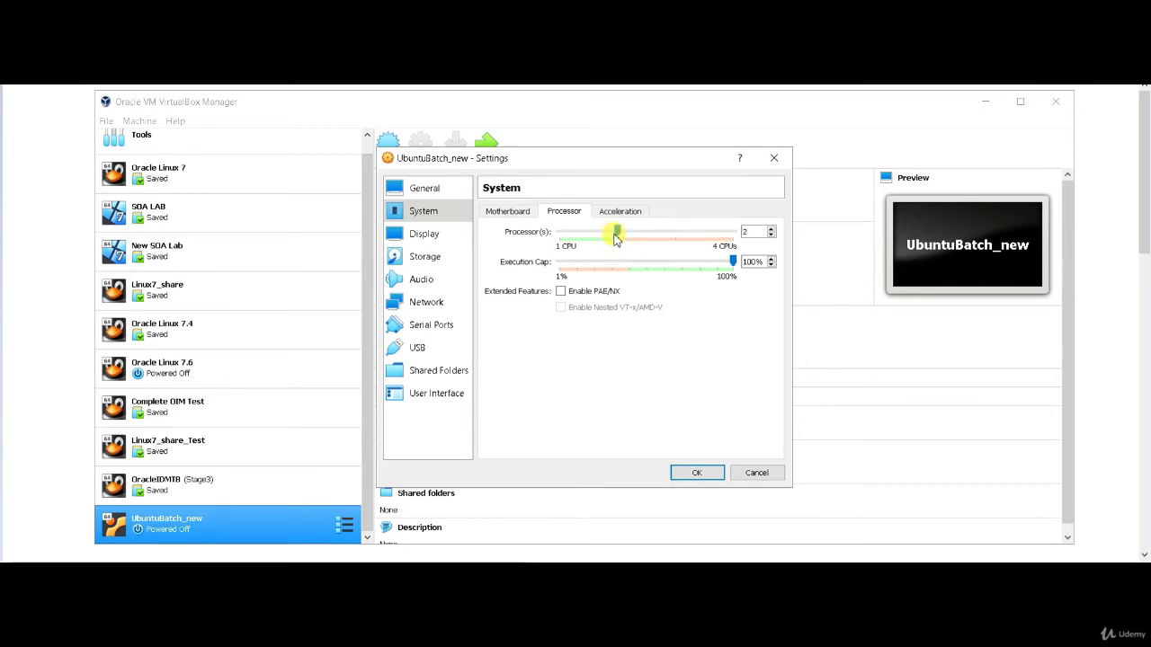
{"action": "left_click_drag", "start_coordinate": [615, 236], "coordinate": [559, 232]}
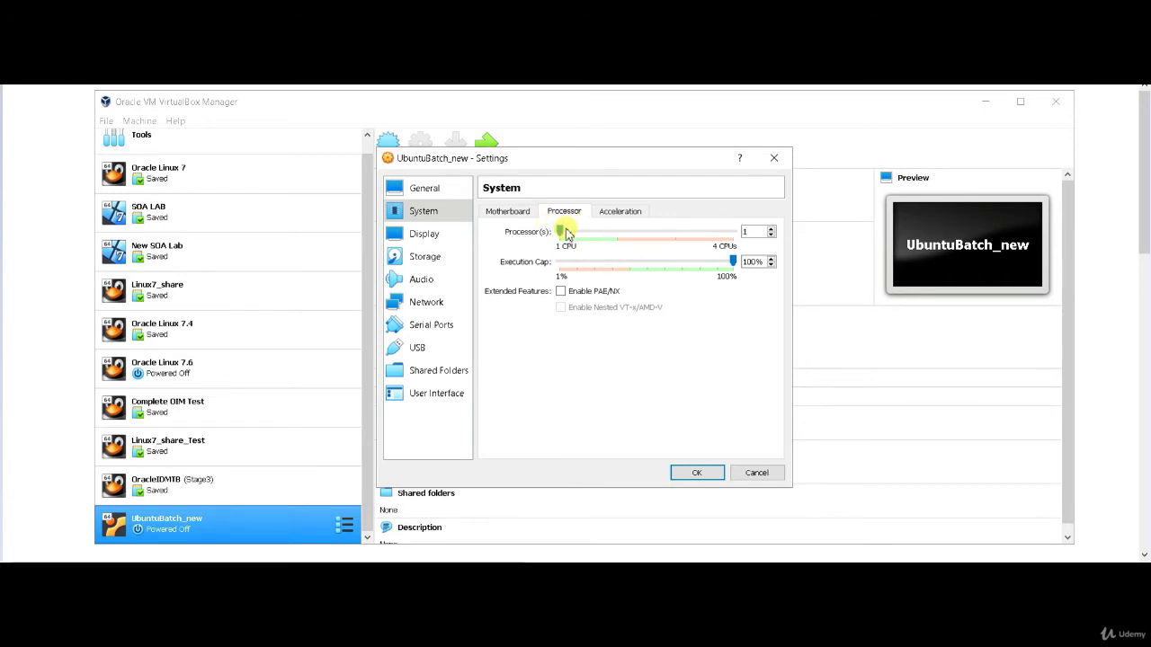
Step: Attach ubuntu-18.04.3-desktop-amd64 ISO to the empty optical drive and save the settings
{"action": "left_click", "coordinate": [432, 237]}
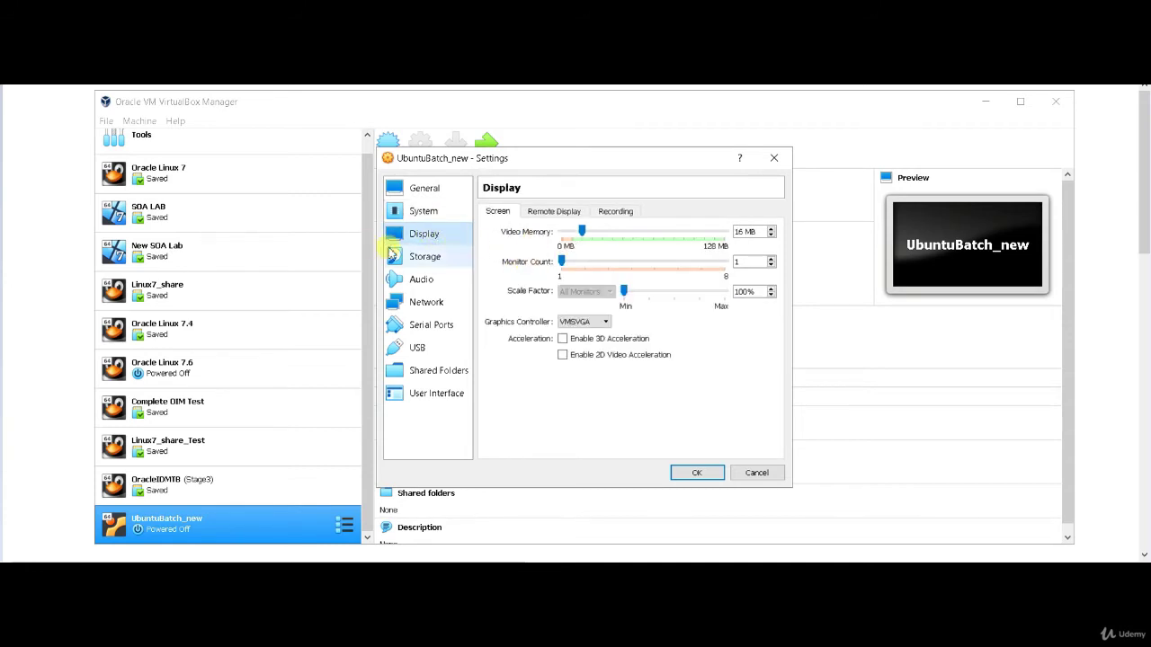
{"action": "left_click", "coordinate": [422, 258]}
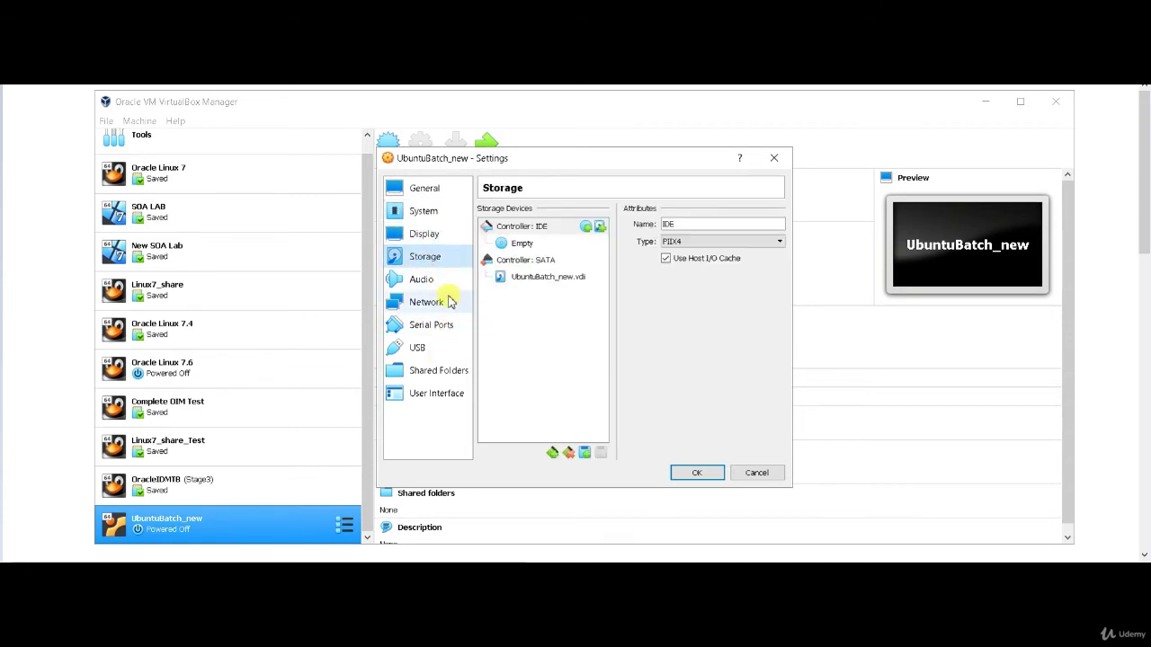
{"action": "left_click", "coordinate": [522, 244]}
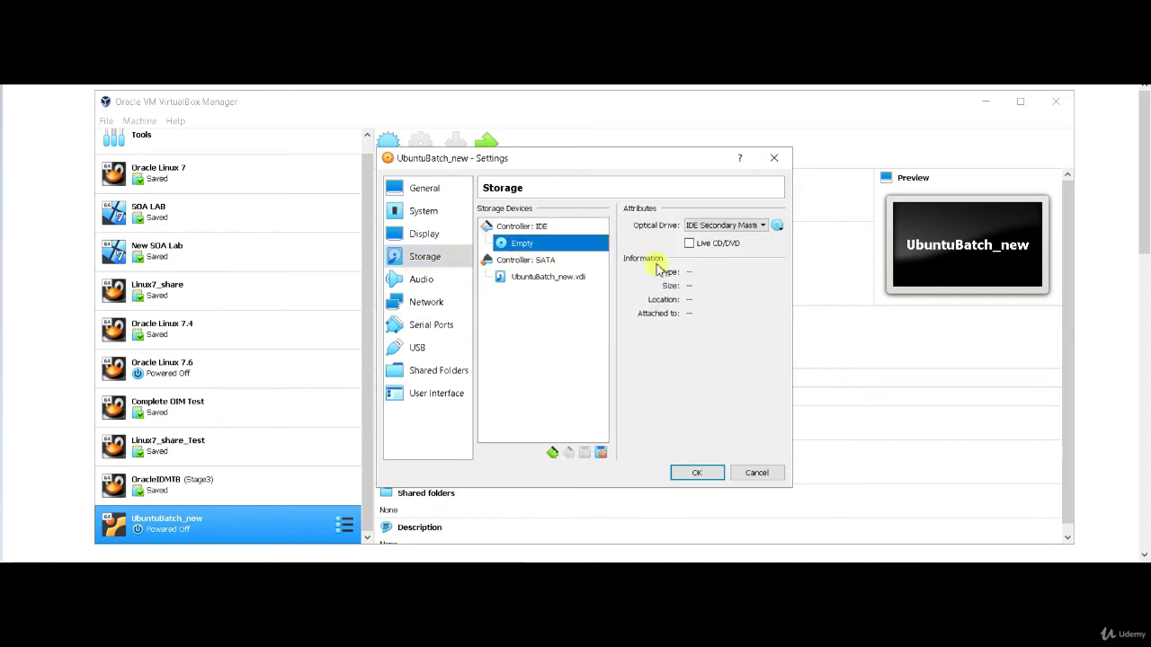
{"action": "left_click", "coordinate": [777, 225]}
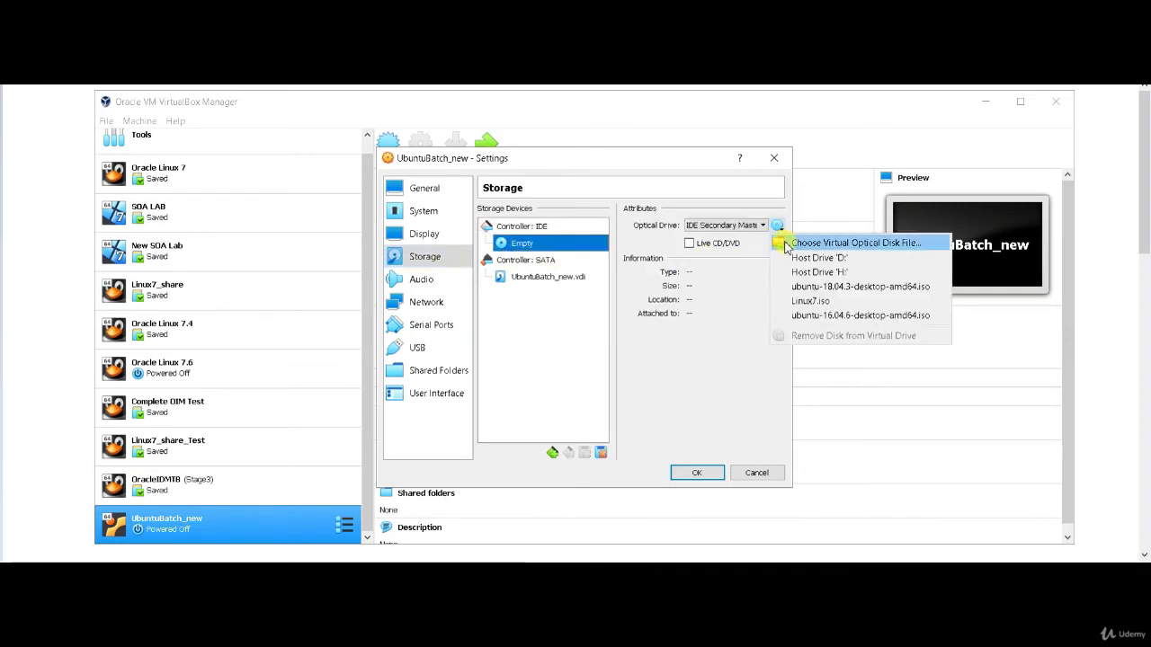
{"action": "left_click", "coordinate": [782, 244]}
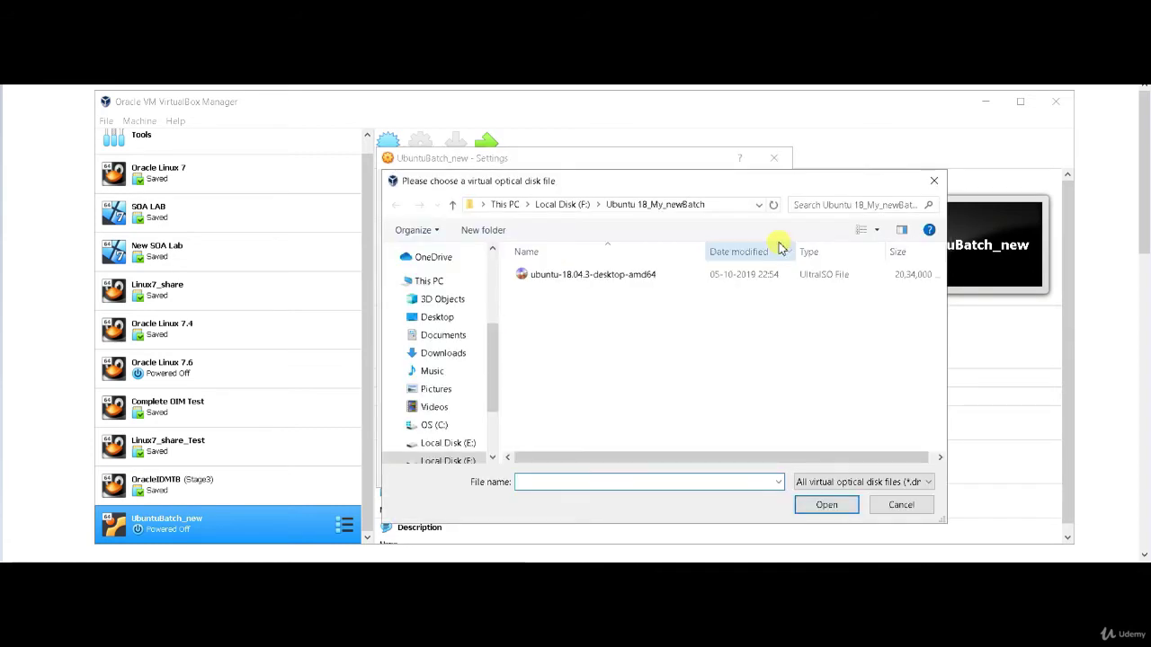
{"action": "left_click", "coordinate": [556, 279]}
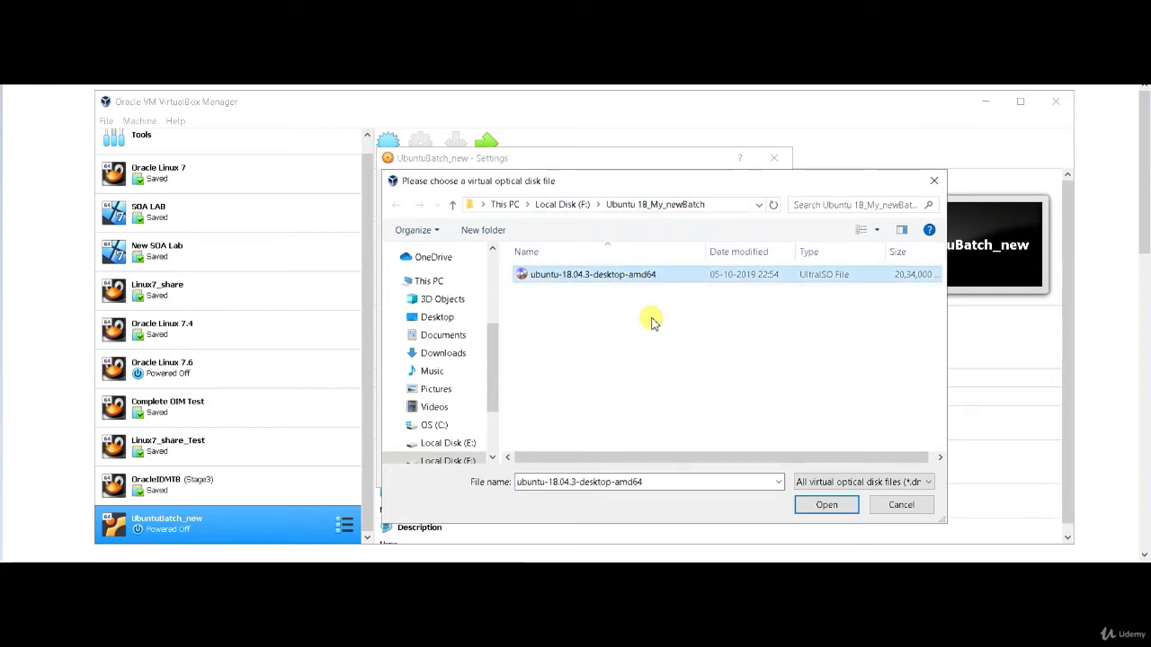
{"action": "left_click", "coordinate": [830, 506]}
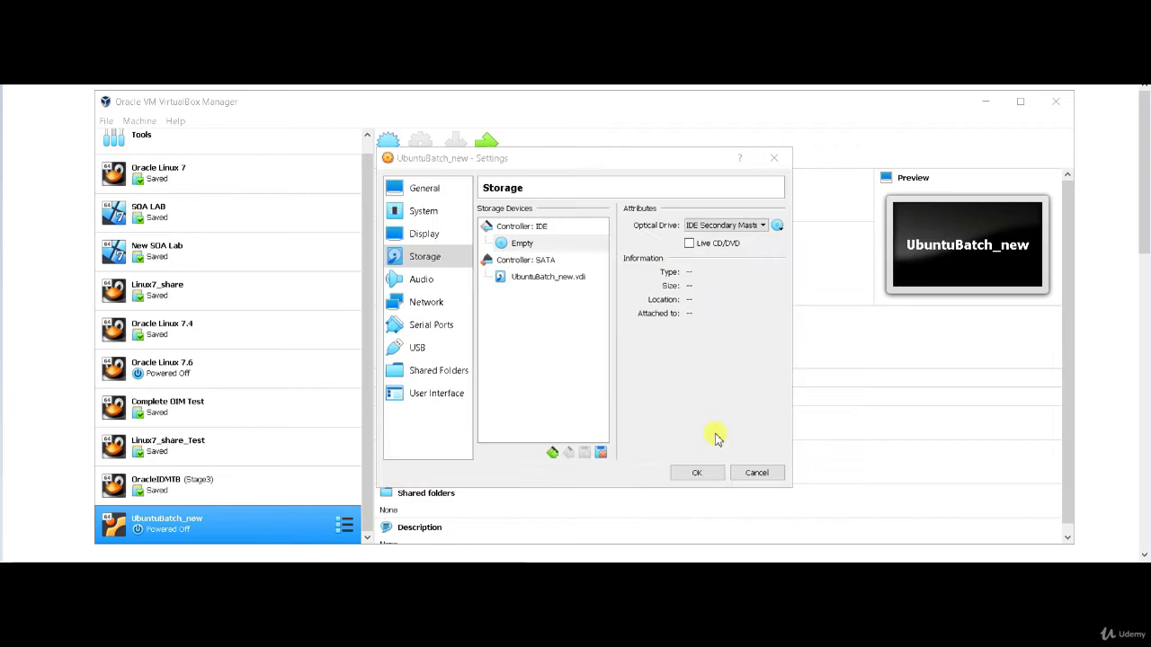
{"action": "left_click", "coordinate": [693, 472]}
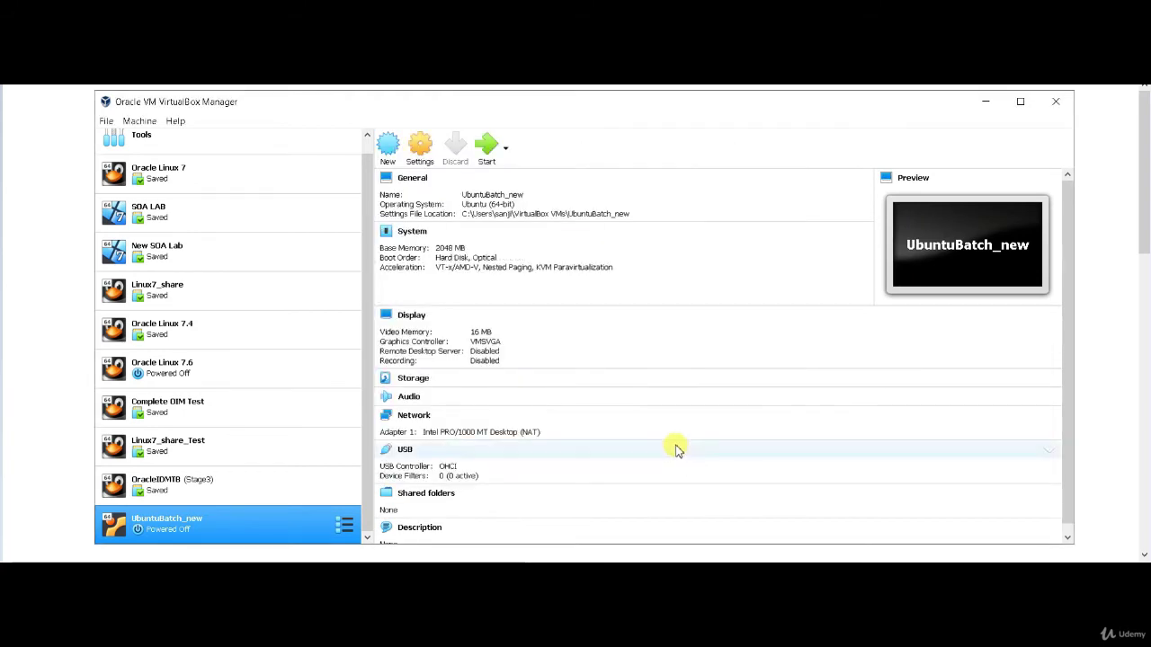
Step: Start UbuntuBatch_new with Normal Start and maximize its VM window
{"action": "left_click", "coordinate": [505, 153]}
{"action": "left_click", "coordinate": [517, 178]}
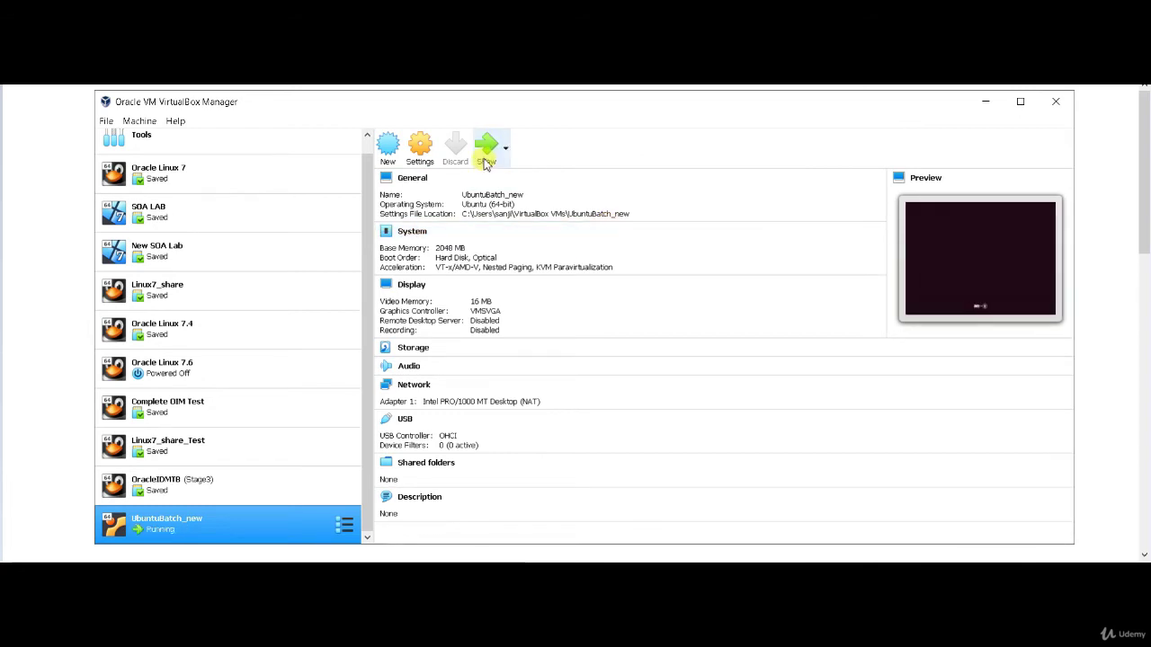
{"action": "left_click", "coordinate": [486, 157]}
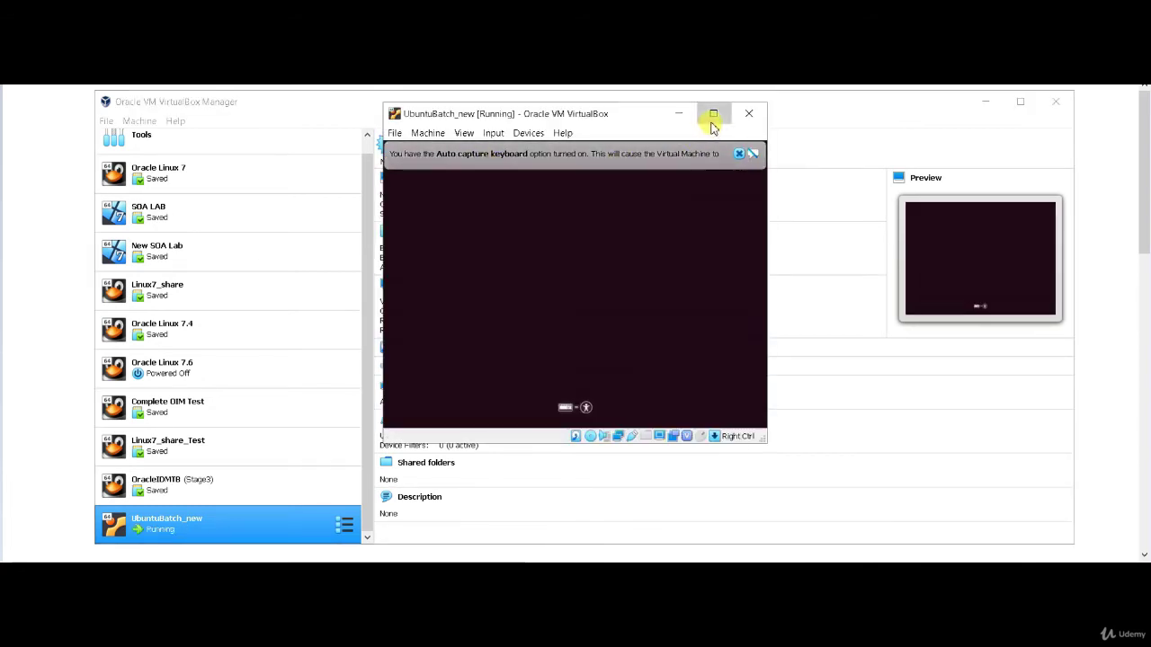
{"action": "left_click", "coordinate": [711, 120]}
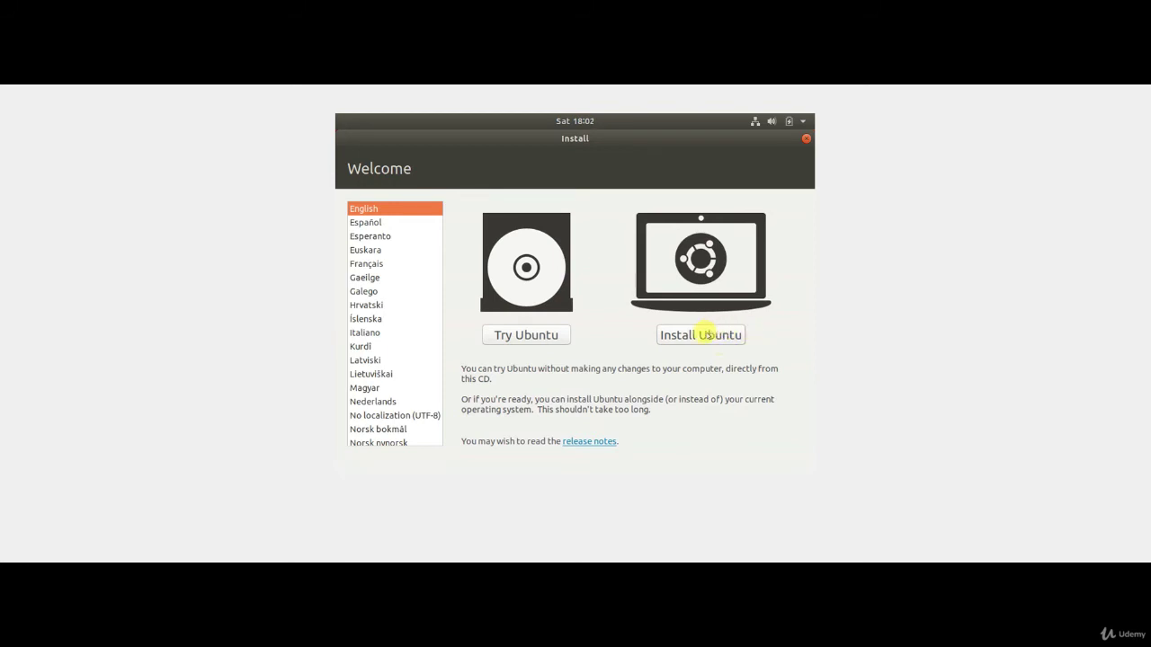
Step: Choose Install Ubuntu with English (US) keyboard, download updates and third-party software enabled
{"action": "left_click", "coordinate": [702, 334]}
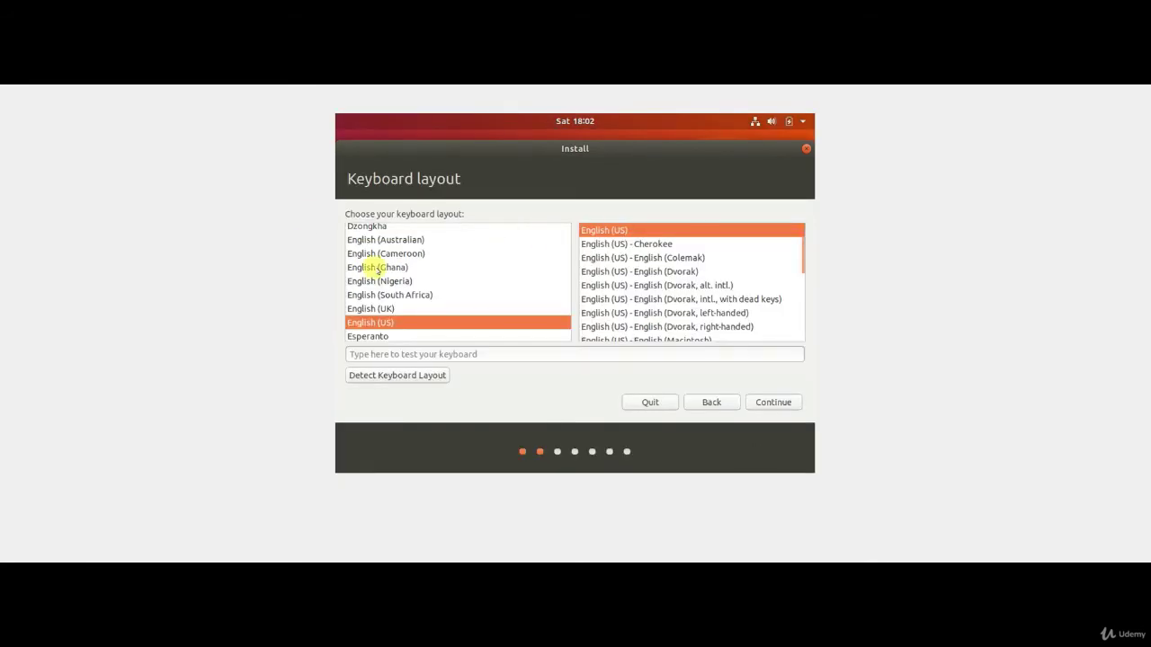
{"action": "left_click", "coordinate": [766, 401]}
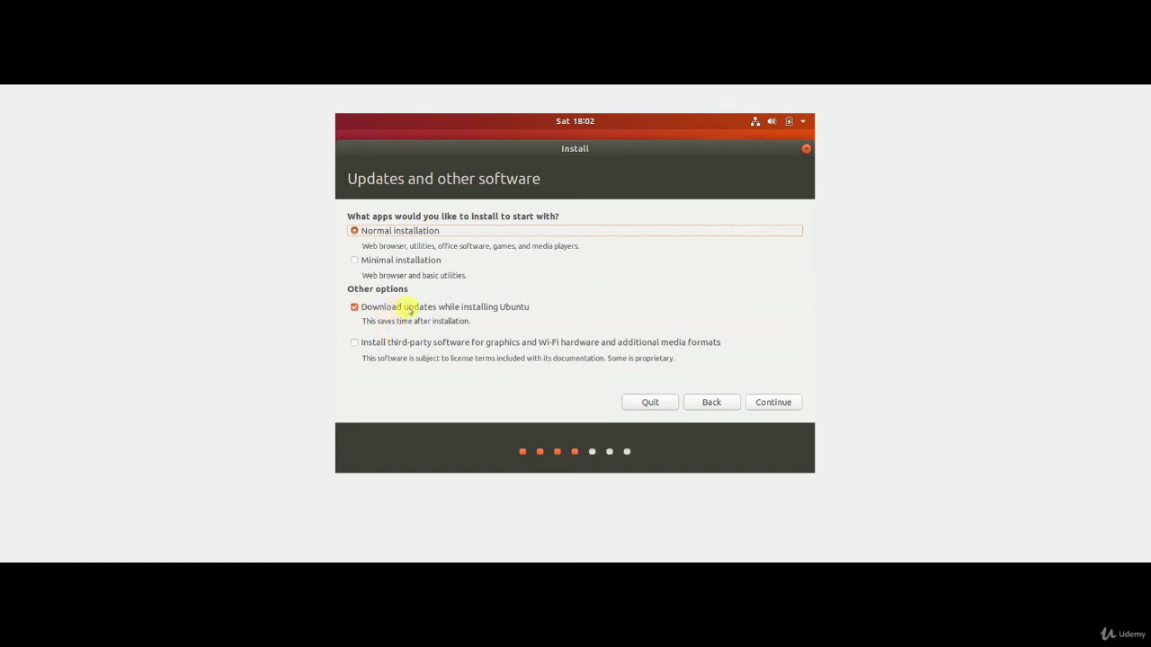
{"action": "left_click", "coordinate": [406, 306]}
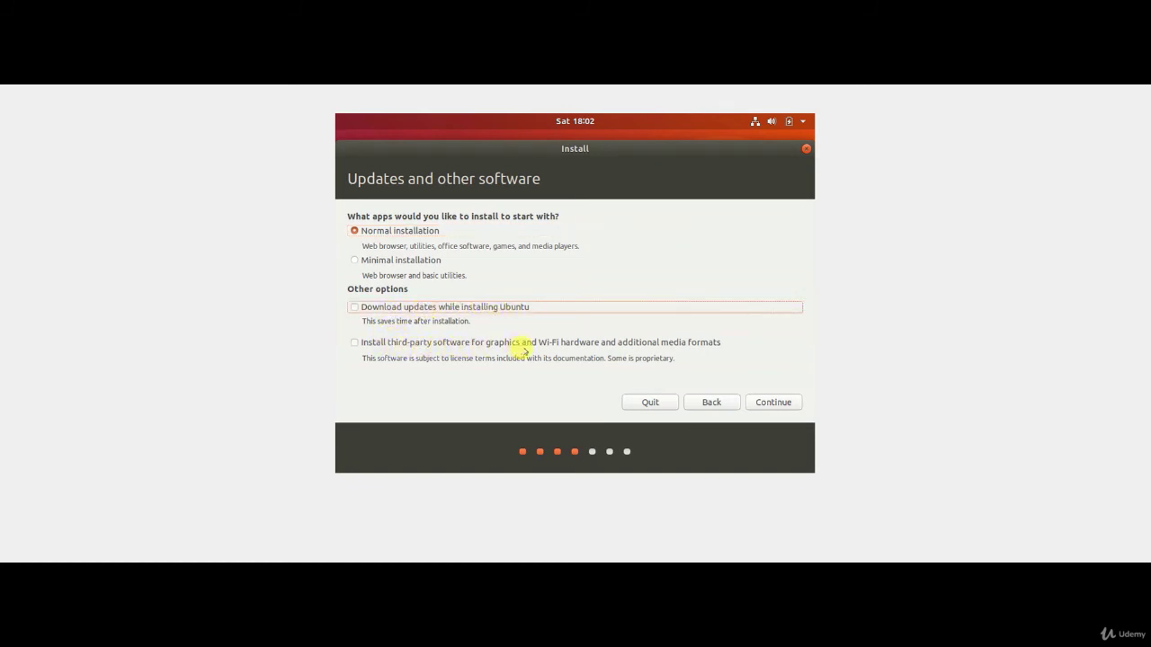
{"action": "left_click", "coordinate": [592, 347]}
{"action": "left_click", "coordinate": [400, 308]}
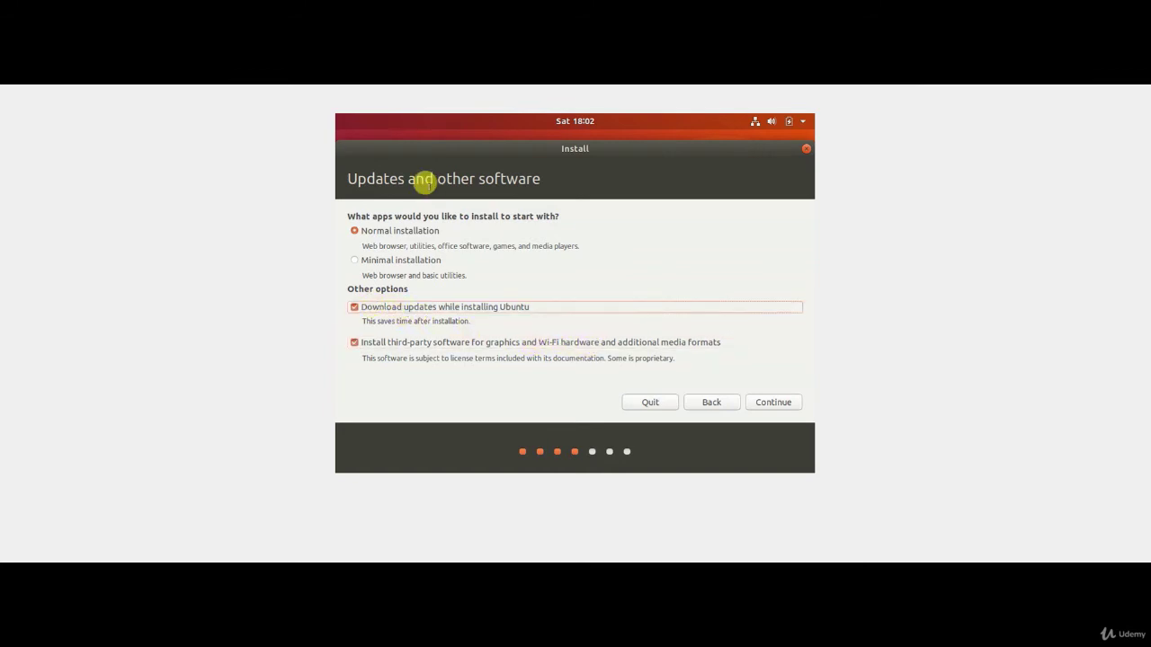
{"action": "left_click", "coordinate": [767, 399]}
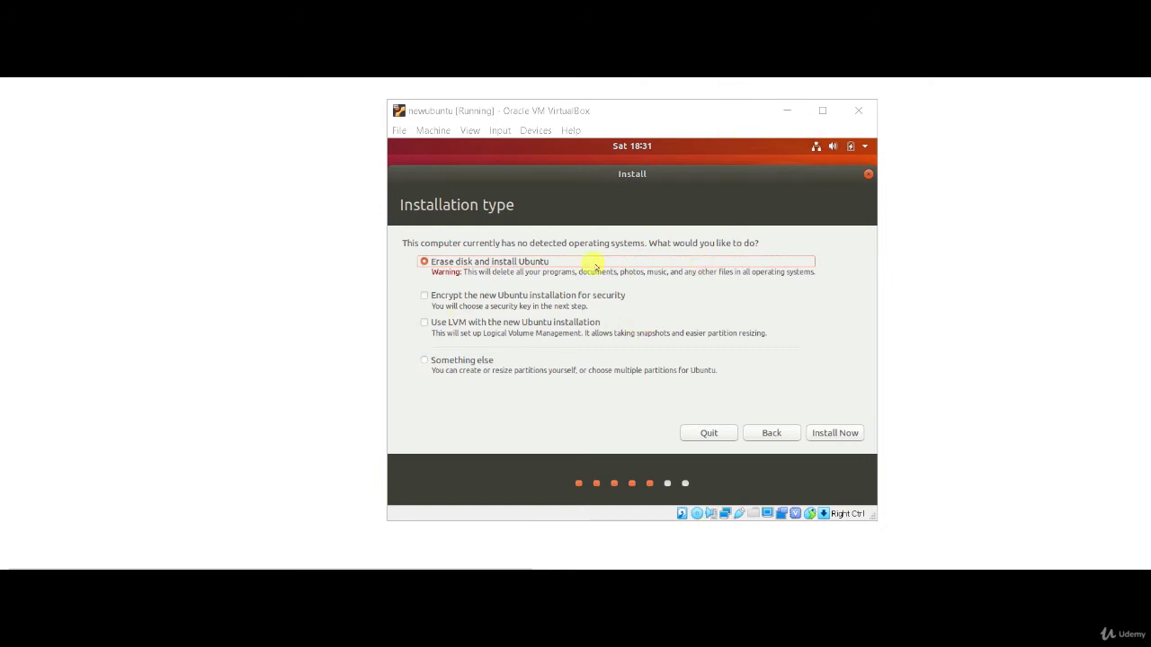
Step: Confirm writing partition changes to disk and continue with Kolkata as the location
{"action": "left_click", "coordinate": [836, 432]}
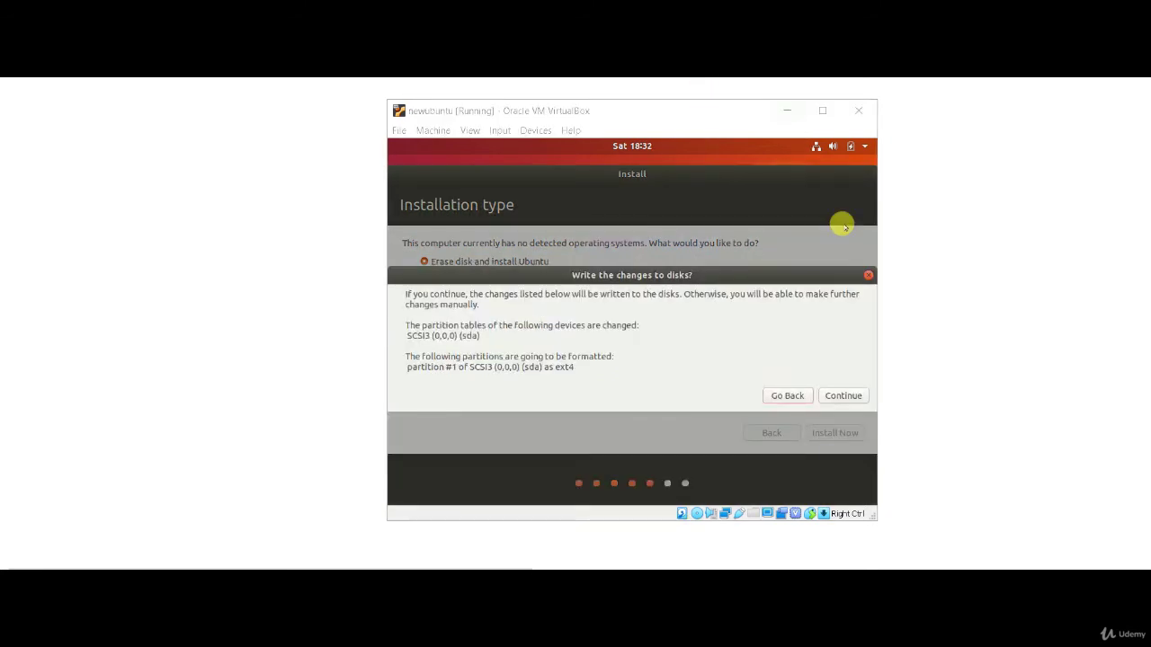
{"action": "left_click", "coordinate": [847, 395]}
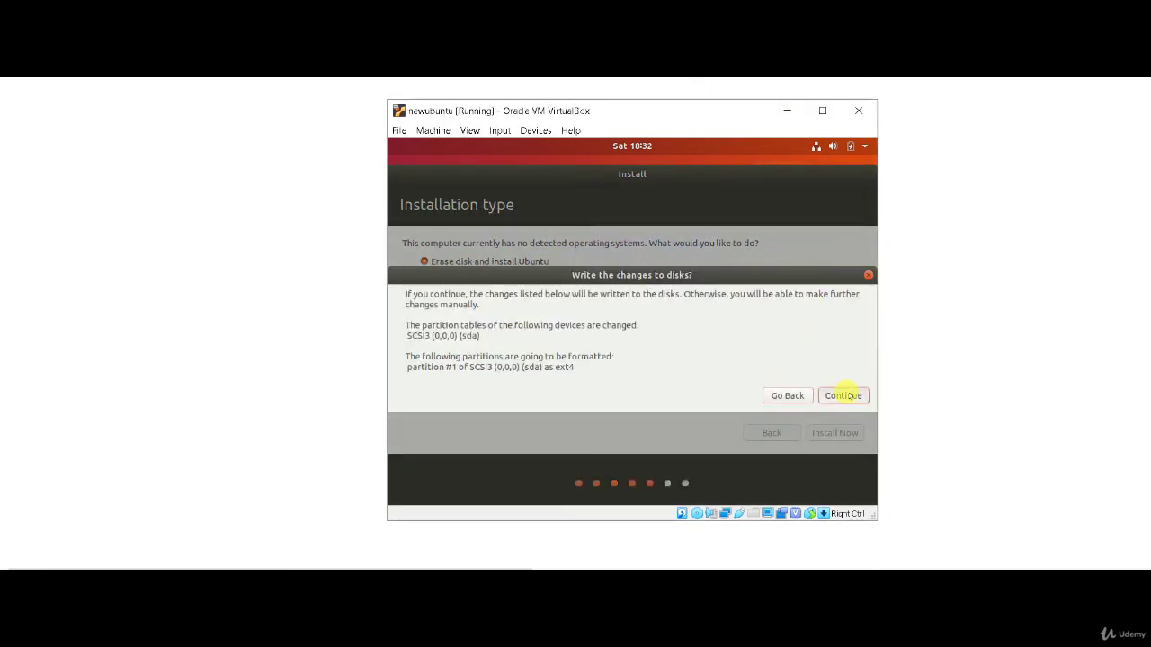
{"action": "left_click", "coordinate": [845, 393]}
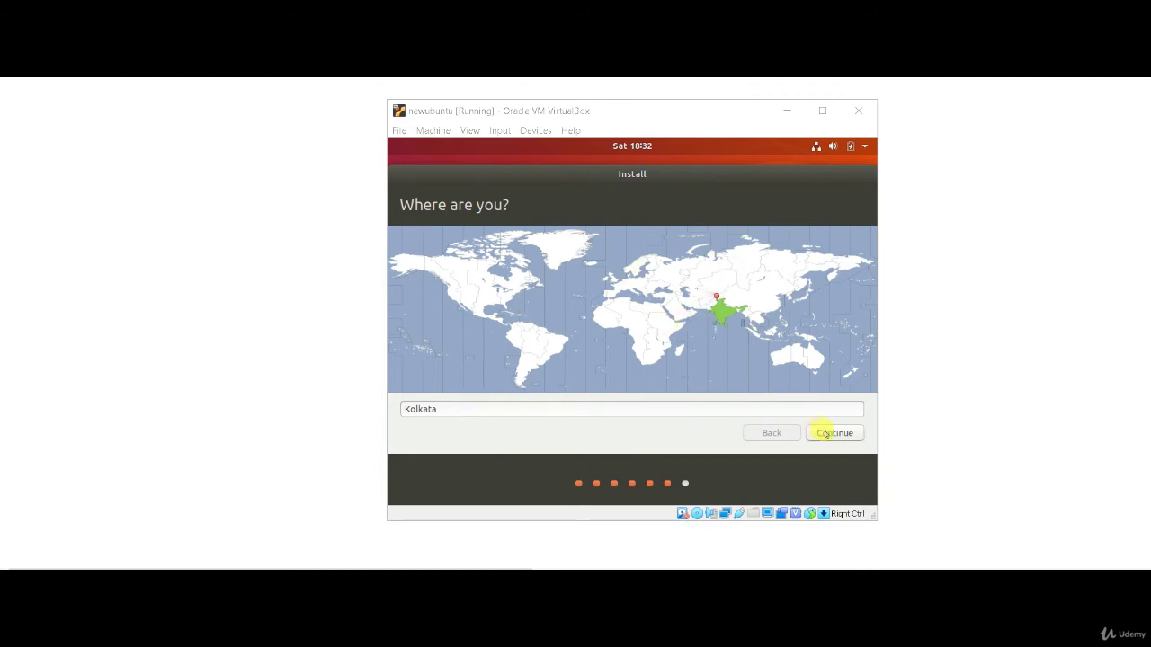
{"action": "left_click", "coordinate": [826, 435]}
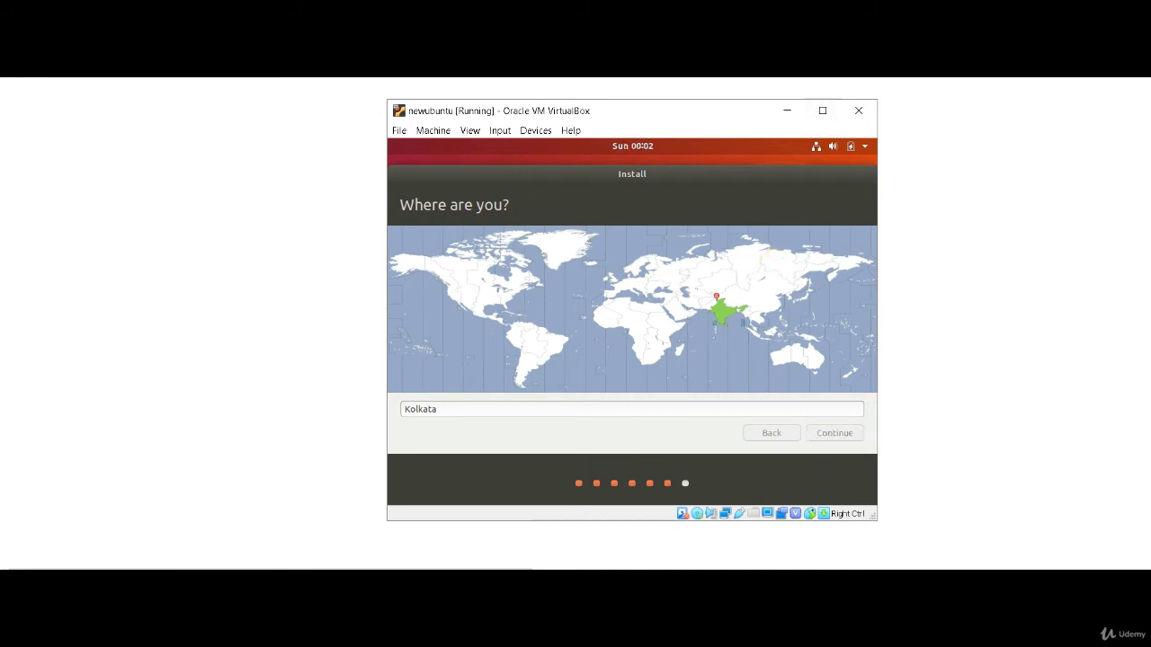
Step: Enter the user's name and remove the '-VirtualBox' suffix from the computer name
{"action": "left_click", "coordinate": [657, 247]}
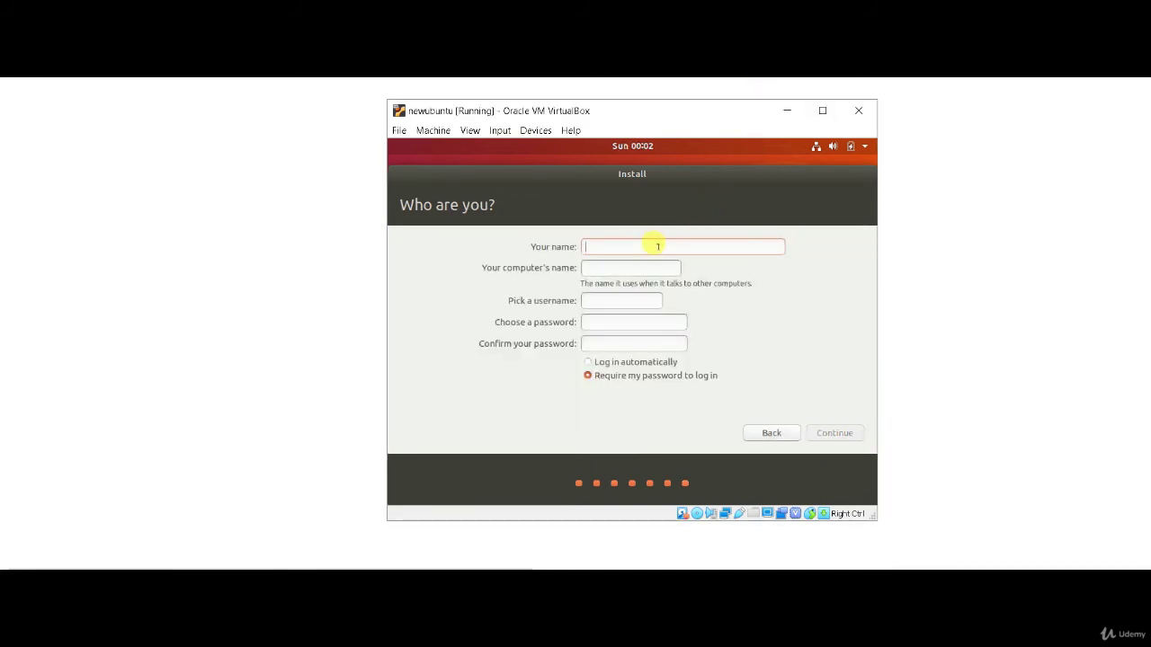
{"action": "type", "text": "sanjit"}
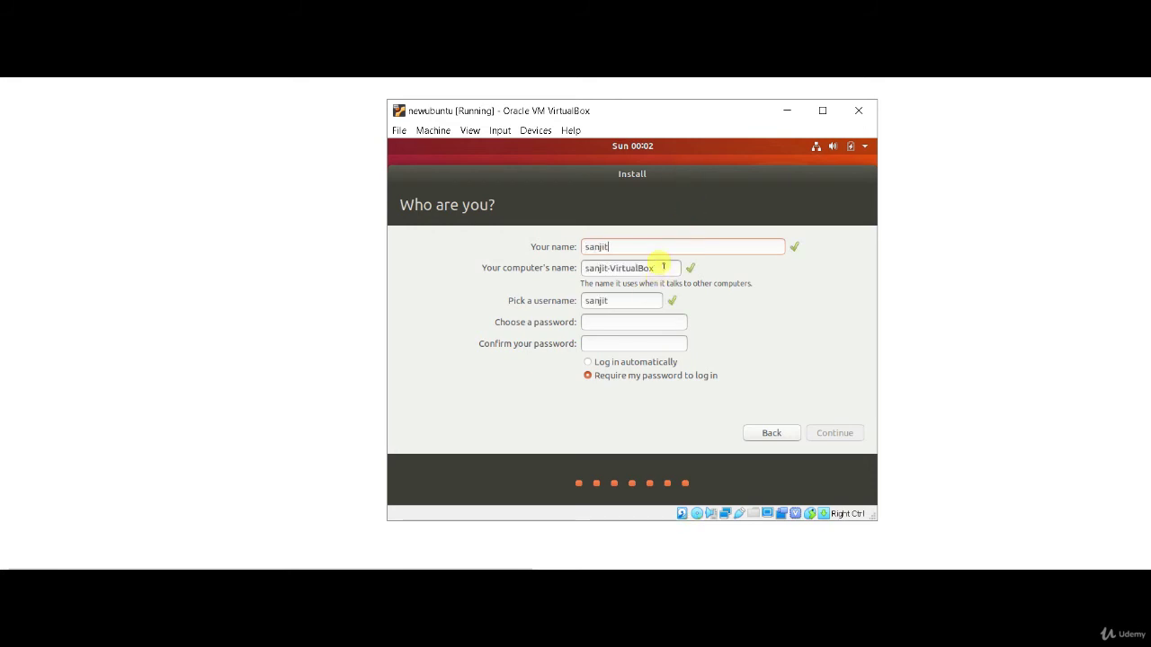
{"action": "left_click_drag", "start_coordinate": [663, 266], "coordinate": [600, 264]}
{"action": "key", "text": "BackSpace"}
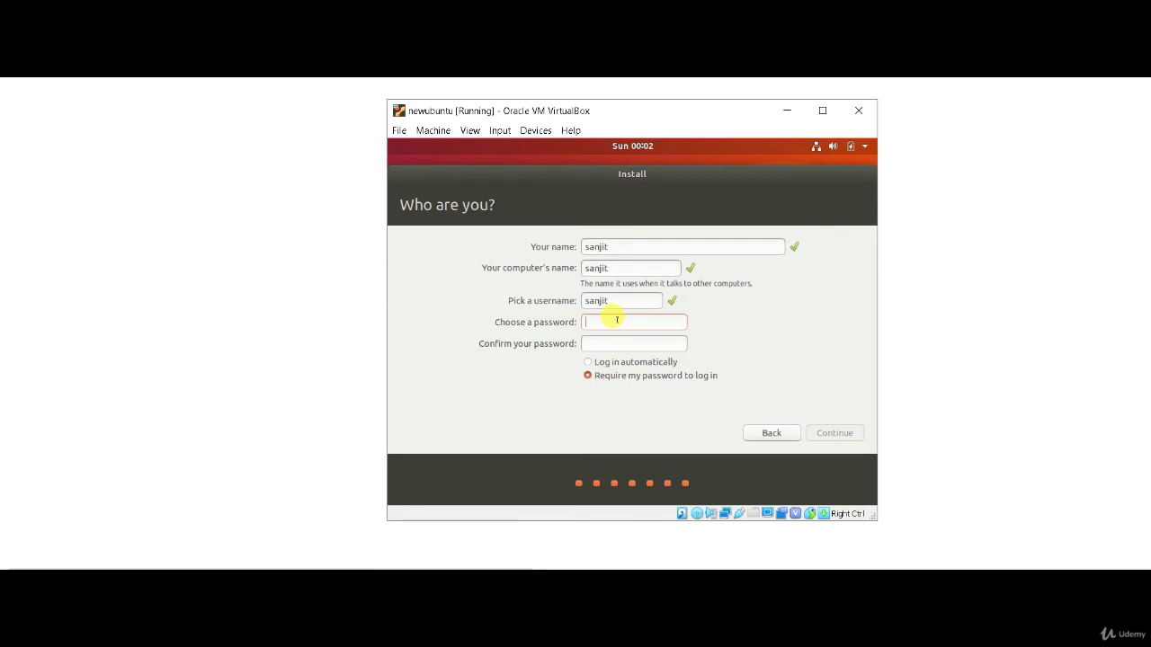
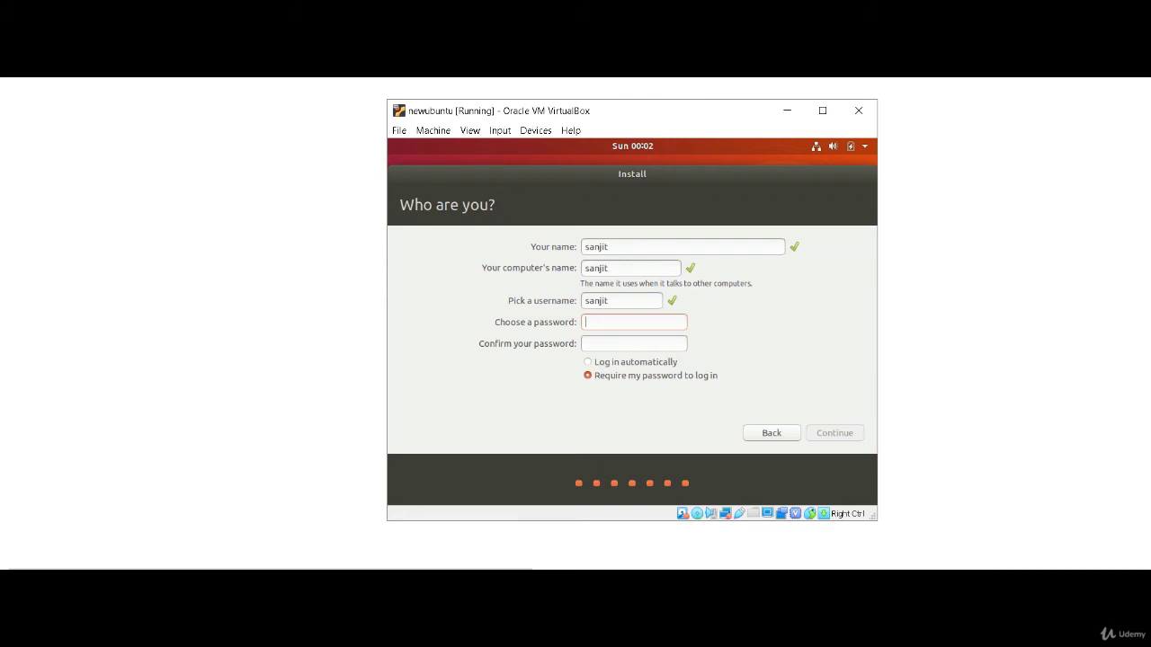
Step: Type the account password in the password field, correcting typos
{"action": "key", "text": "BackSpace"}
{"action": "key", "text": "BackSpace"}
{"action": "key", "text": "BackSpace"}
{"action": "key", "text": "BackSpace"}
{"action": "key", "text": "BackSpace"}
{"action": "key", "text": "BackSpace"}
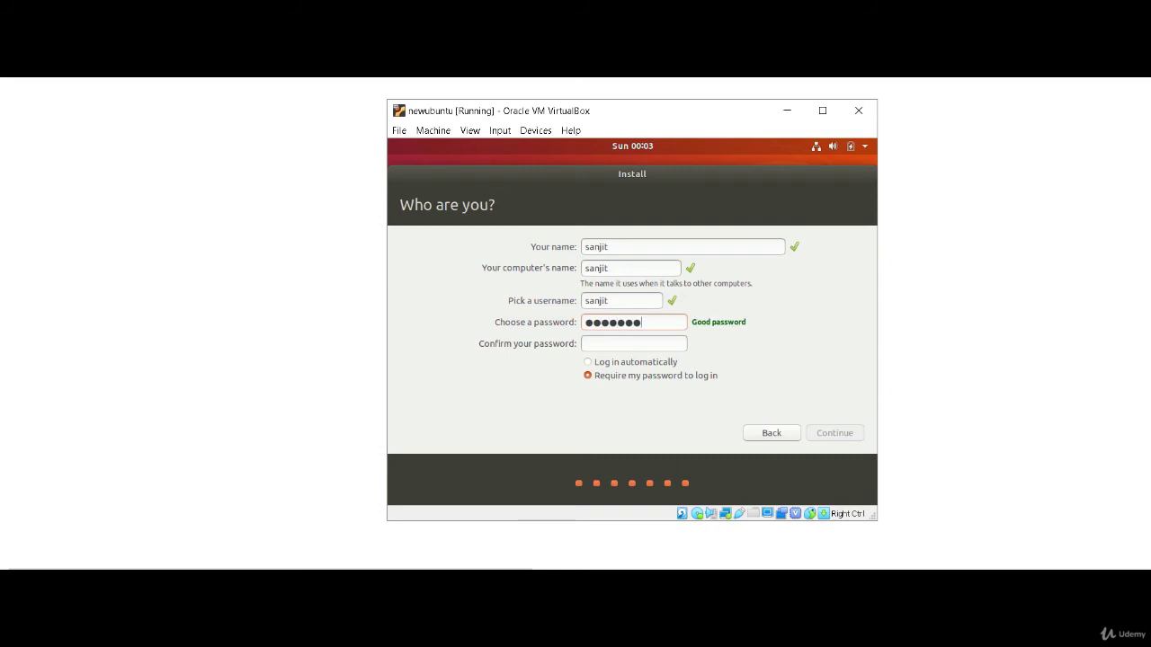
Step: Re-enter the account password in the confirmation field, retyping it to match
{"action": "key", "text": "Tab"}
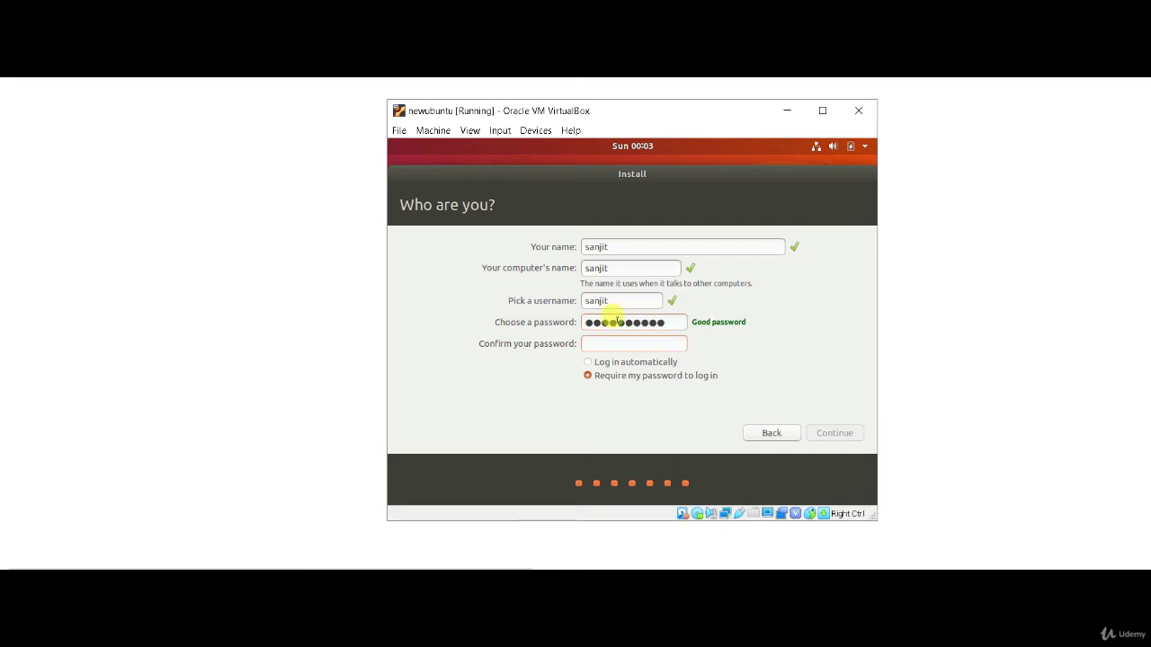
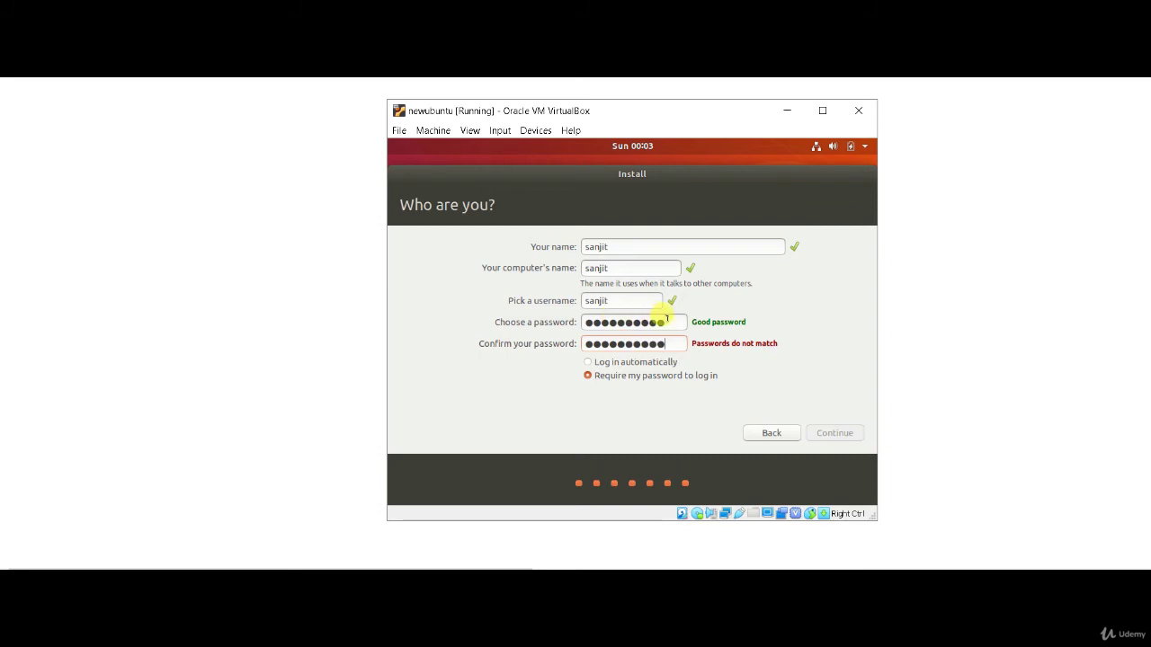
{"action": "left_click_drag", "start_coordinate": [669, 322], "coordinate": [542, 312]}
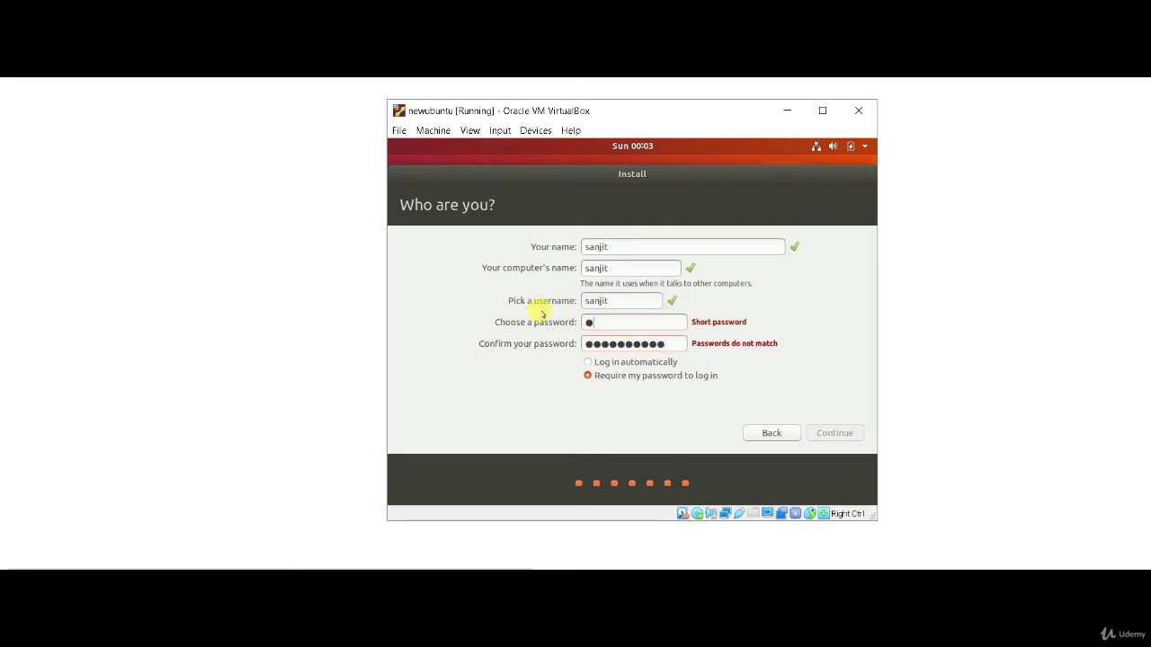
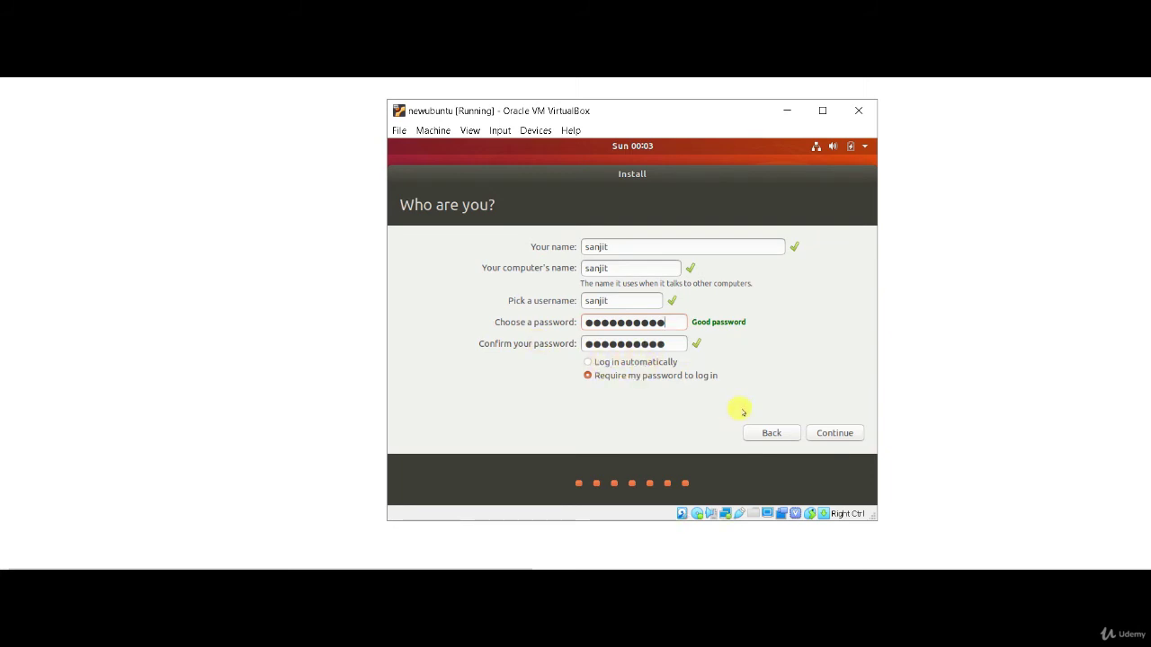
Step: Start the installation and page through the slideshow until Installation Complete appears
{"action": "left_click", "coordinate": [821, 430]}
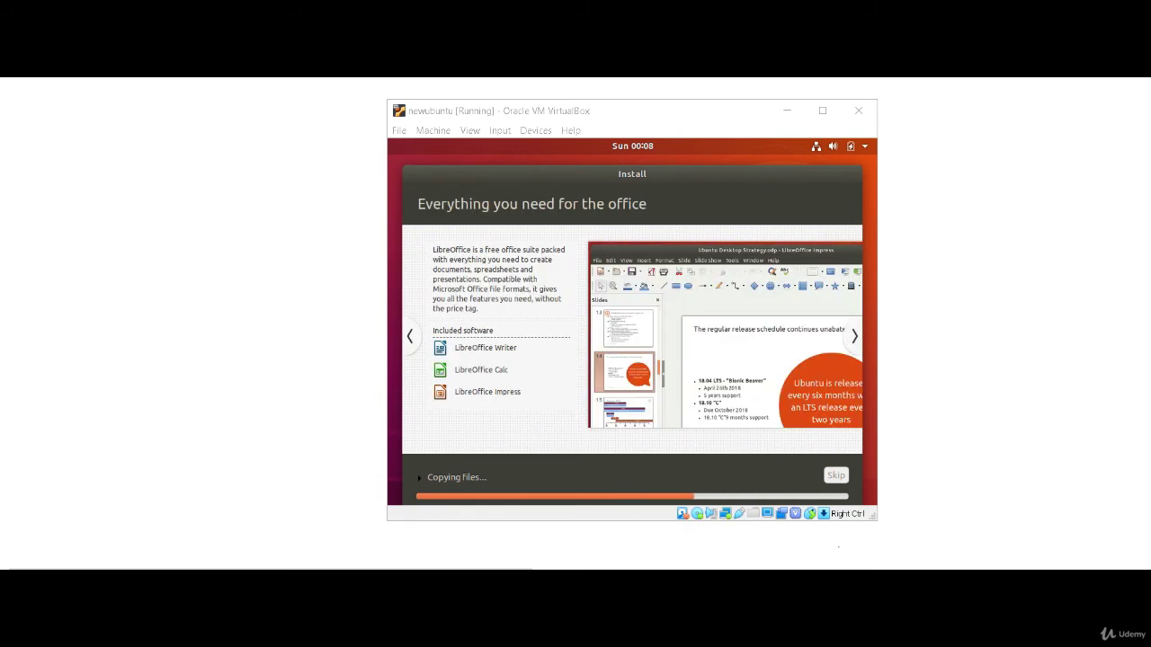
{"action": "left_click", "coordinate": [854, 335]}
{"action": "left_click", "coordinate": [854, 335]}
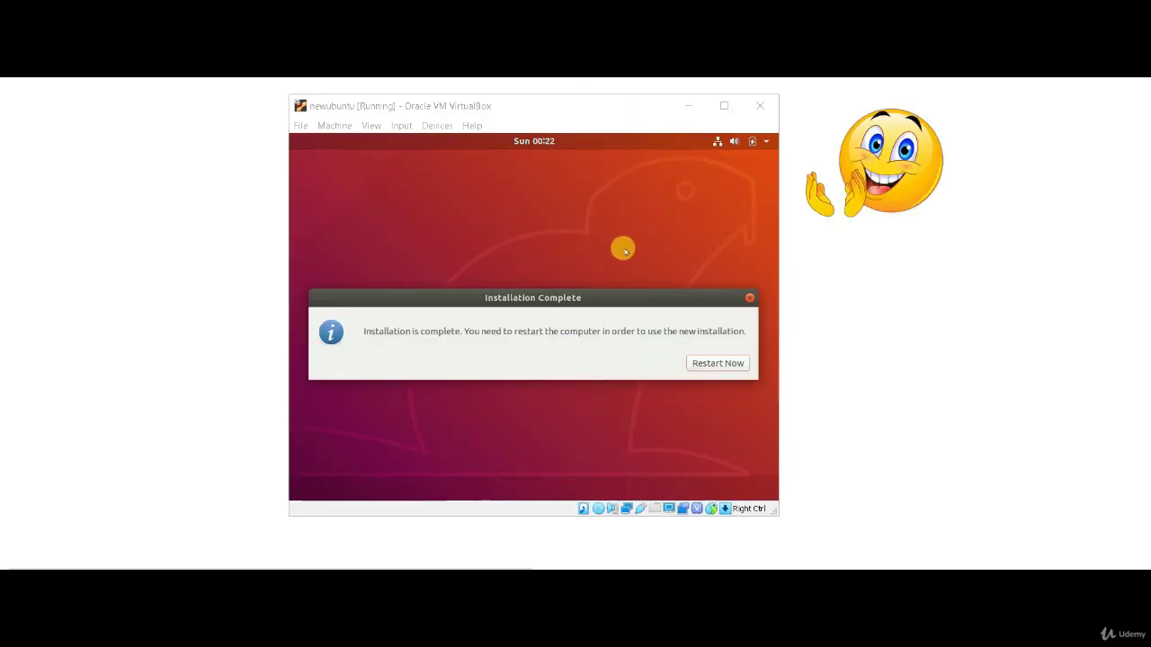
Step: Restart into the installed Ubuntu, sign in to the user account with its password, and maximize the VM window
{"action": "left_click", "coordinate": [712, 364]}
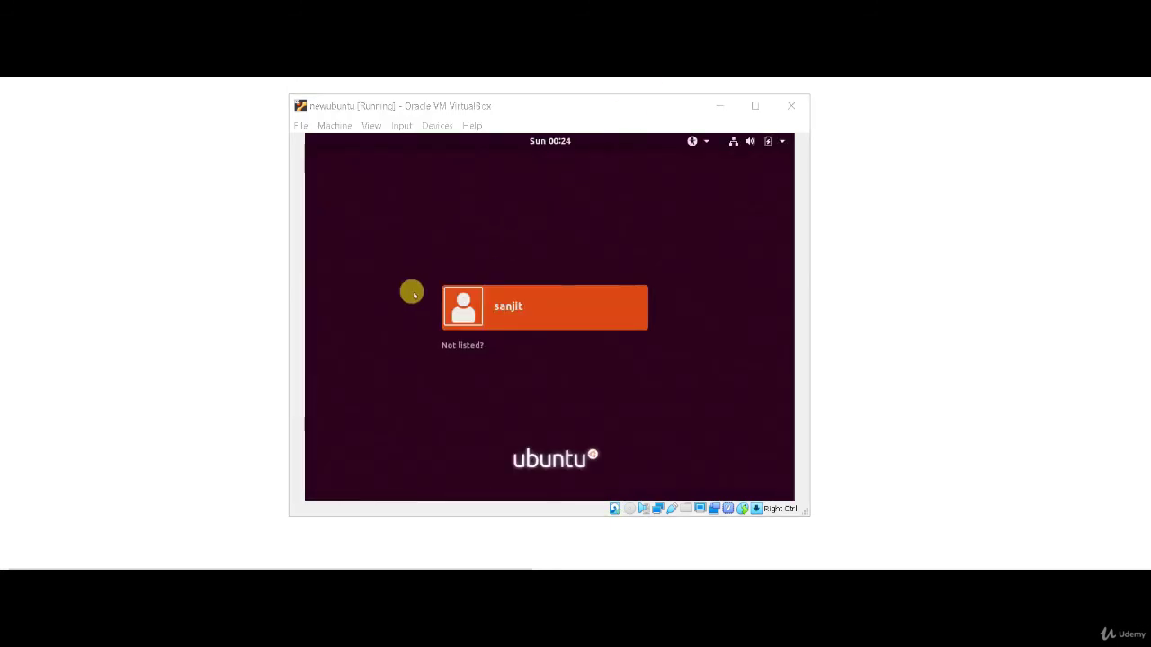
{"action": "left_click", "coordinate": [517, 306]}
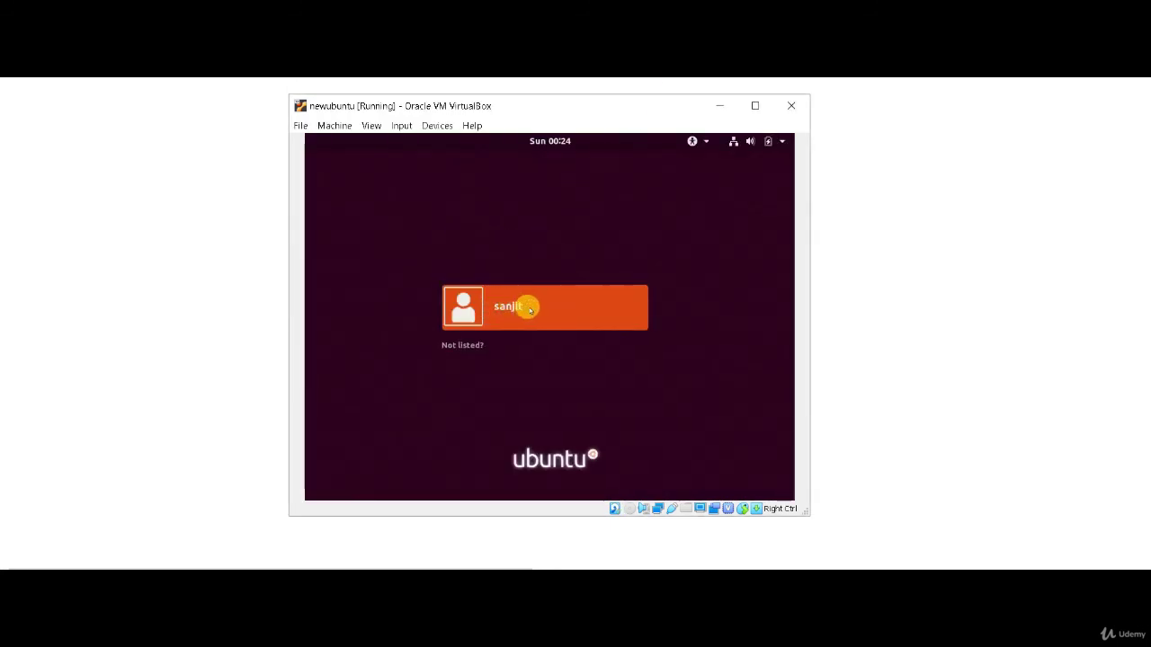
{"action": "left_click", "coordinate": [529, 310]}
{"action": "type", "text": "●"}
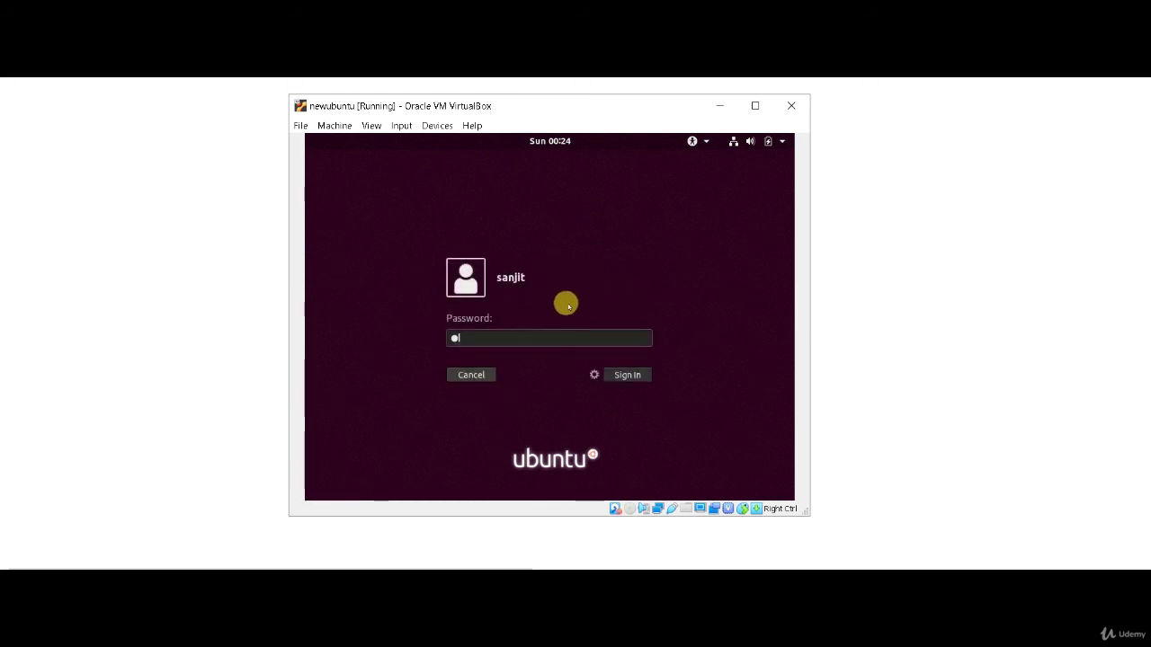
{"action": "type", "text": "●●●●●●●●●"}
{"action": "key", "text": "Return"}
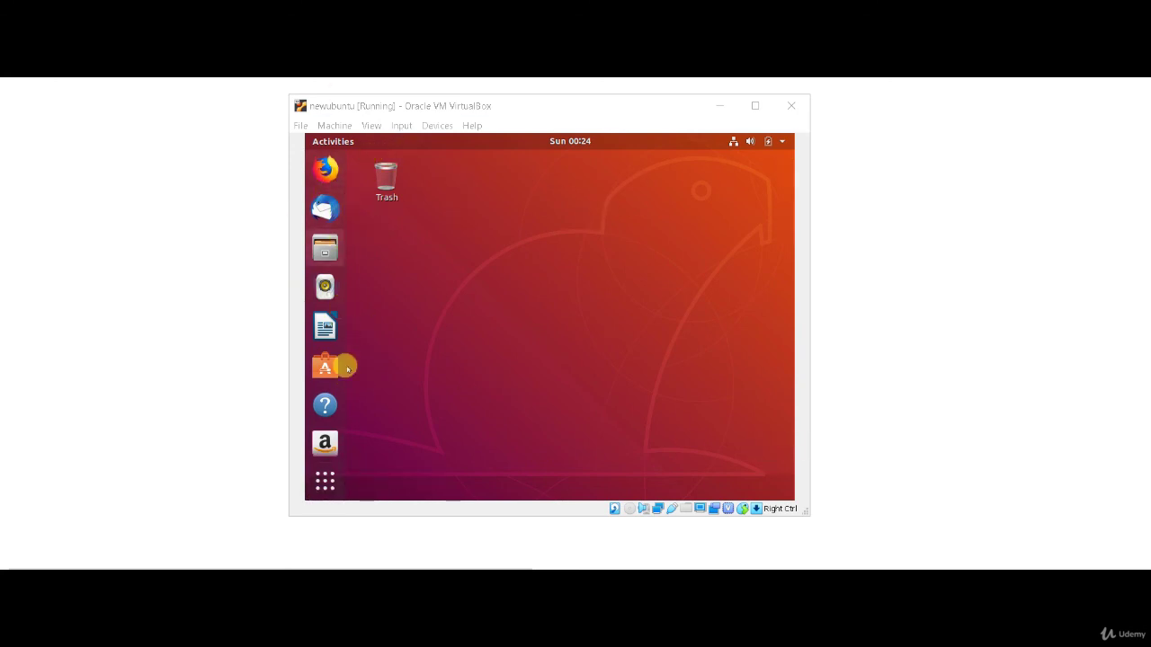
{"action": "left_click", "coordinate": [755, 108]}
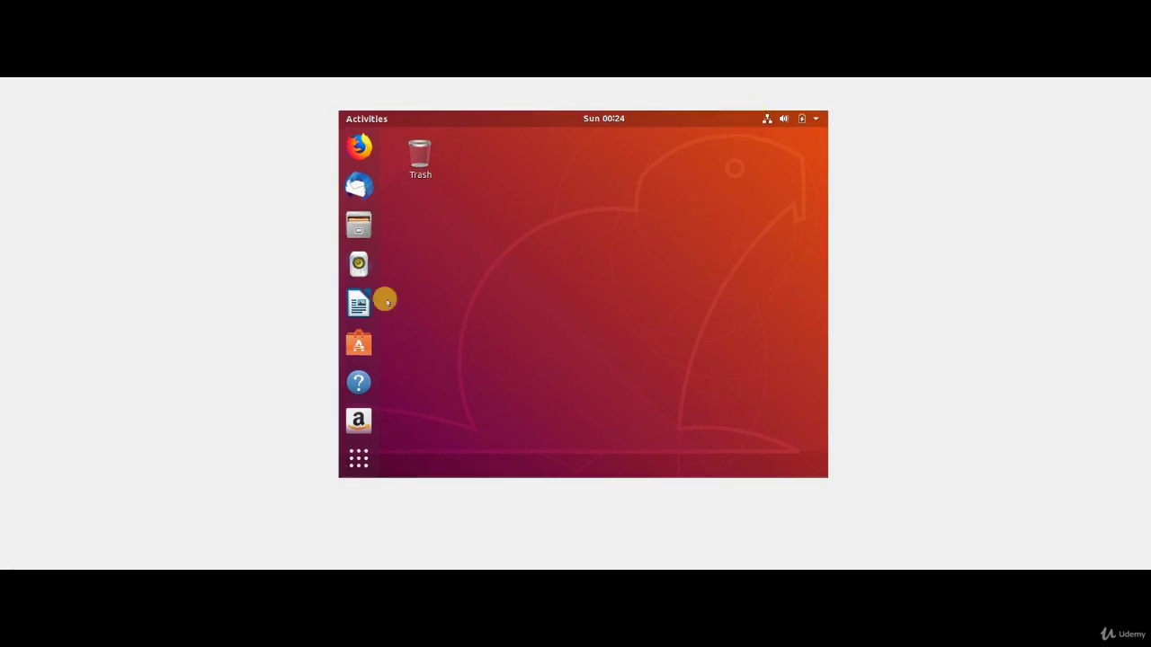